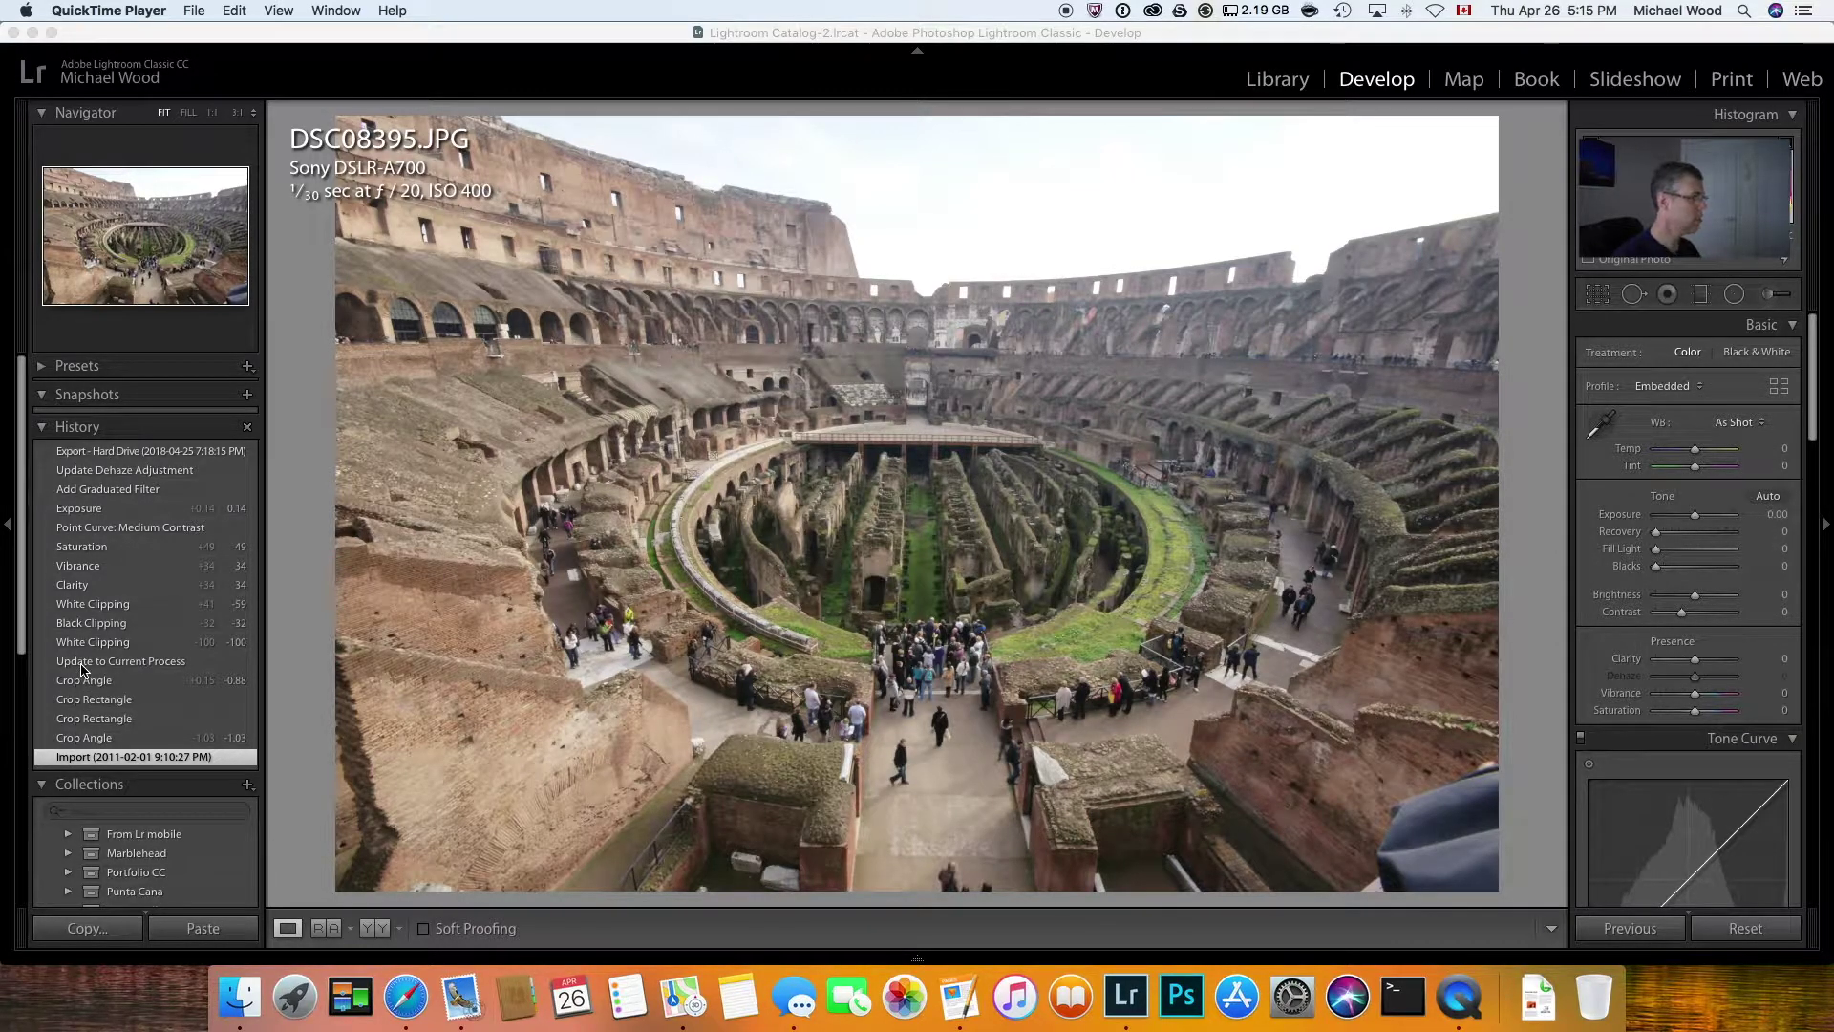
# Review the Colosseum photo's edit history state by state, from the process update through tone, color and dehaze changes to the final export
pyautogui.click(83, 662)
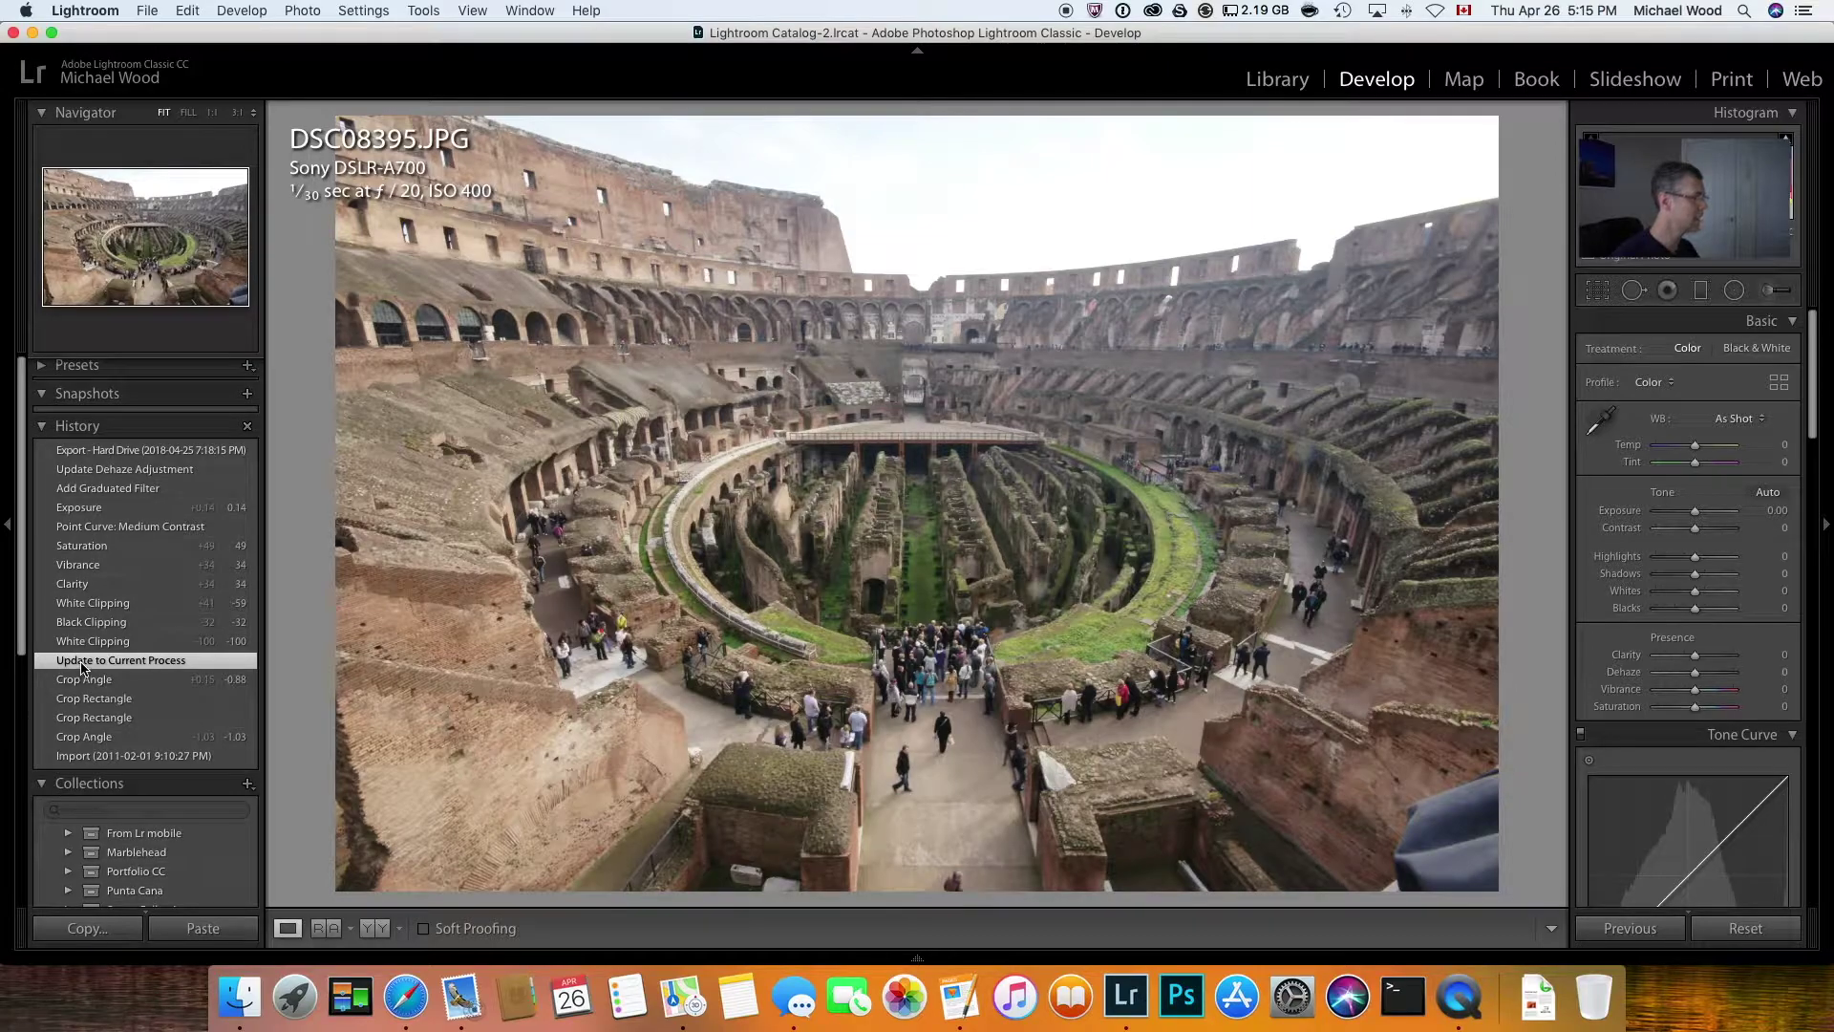
pyautogui.click(80, 645)
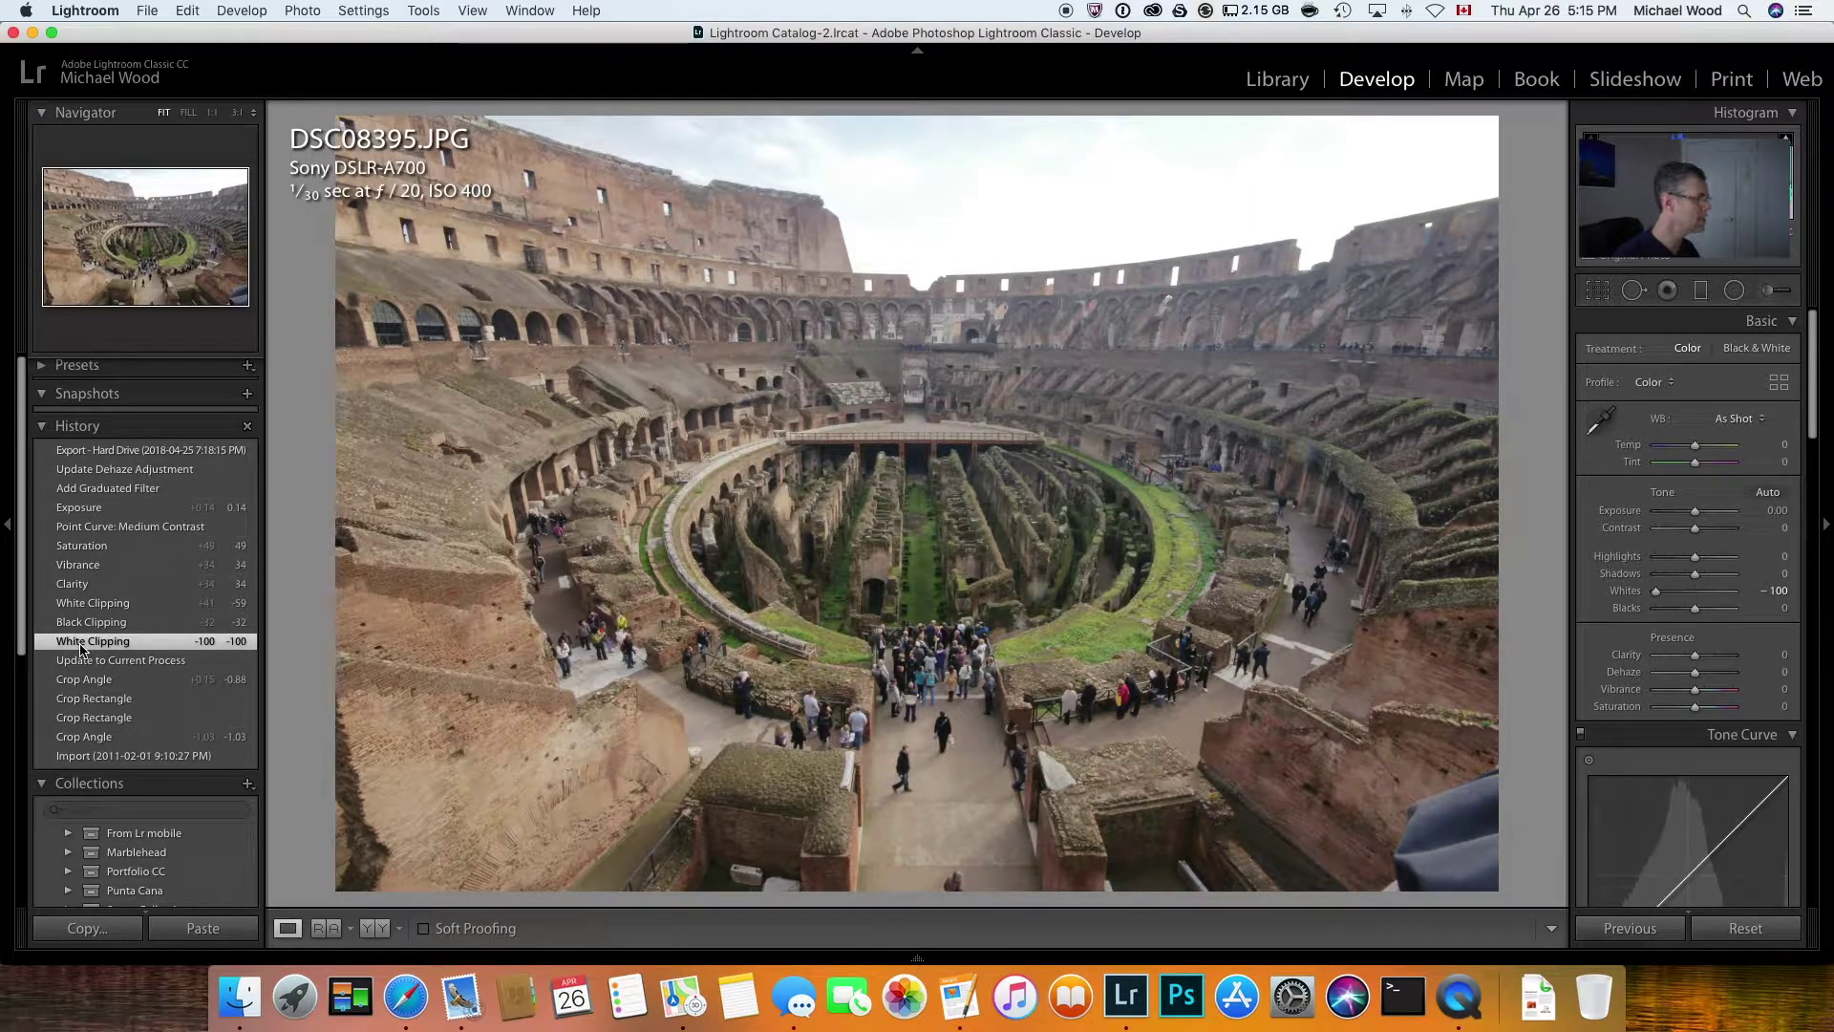
pyautogui.click(82, 626)
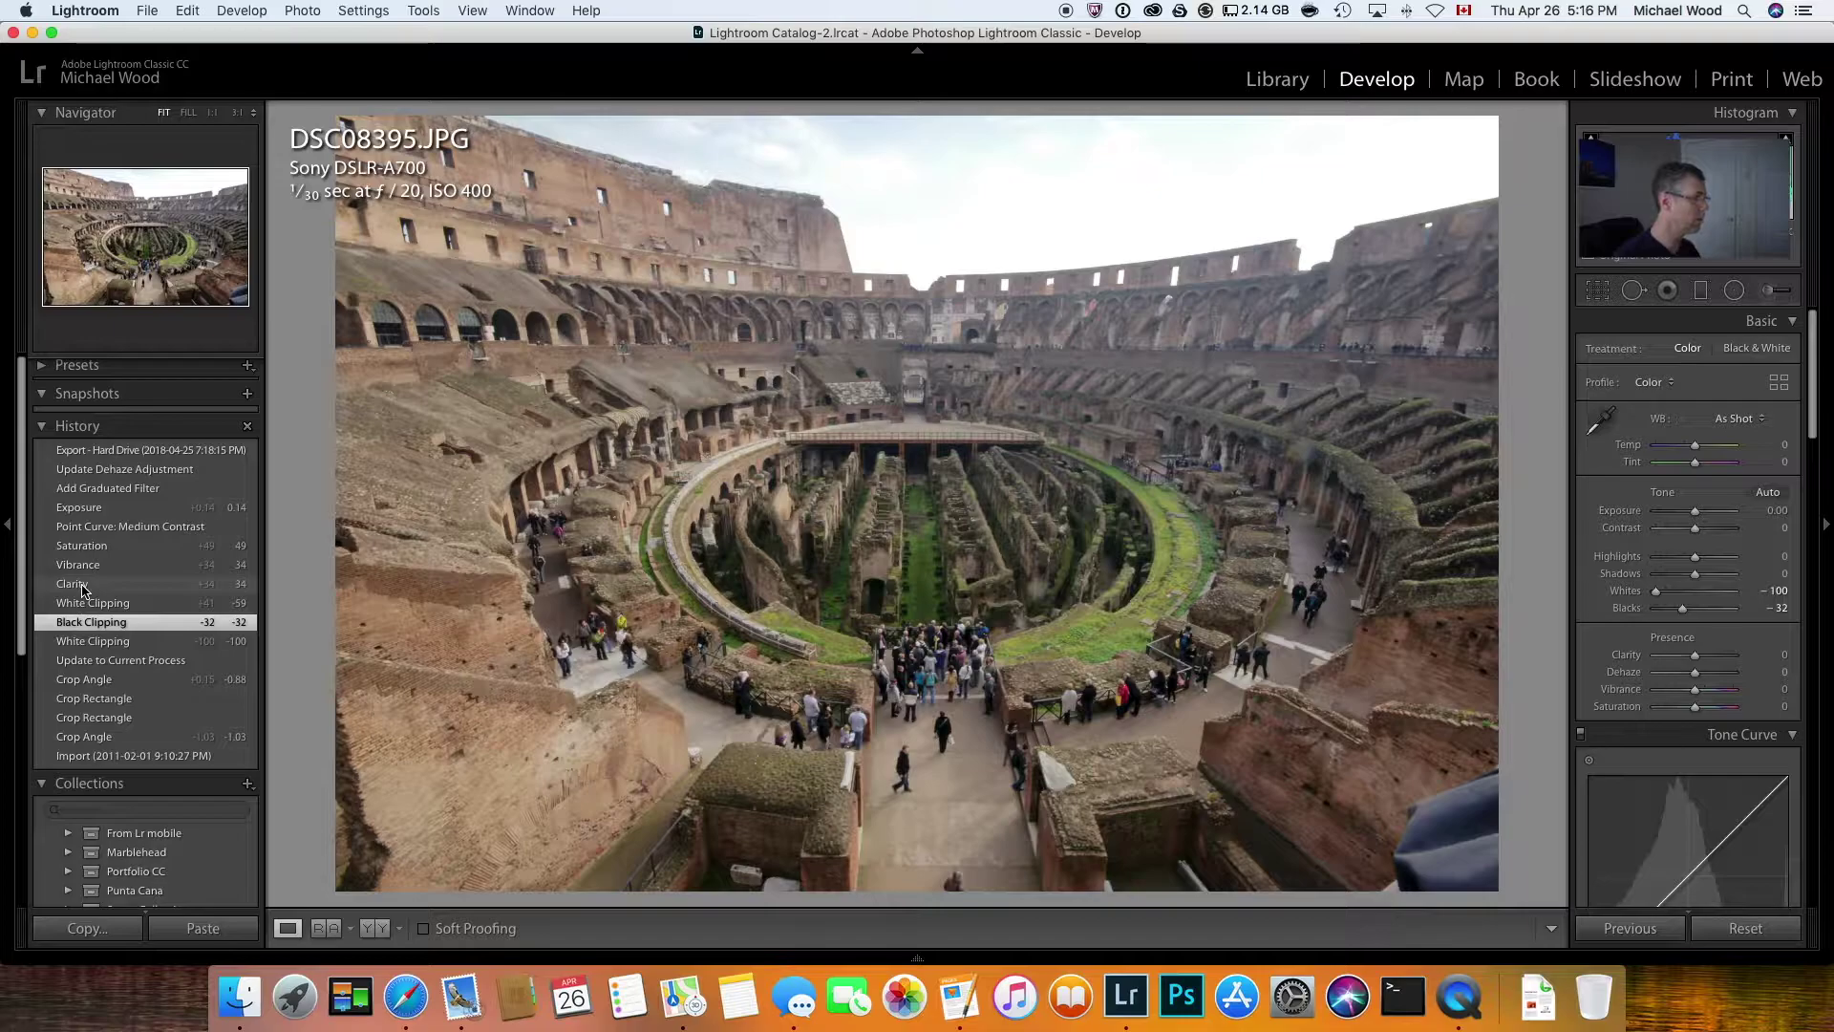
pyautogui.click(82, 586)
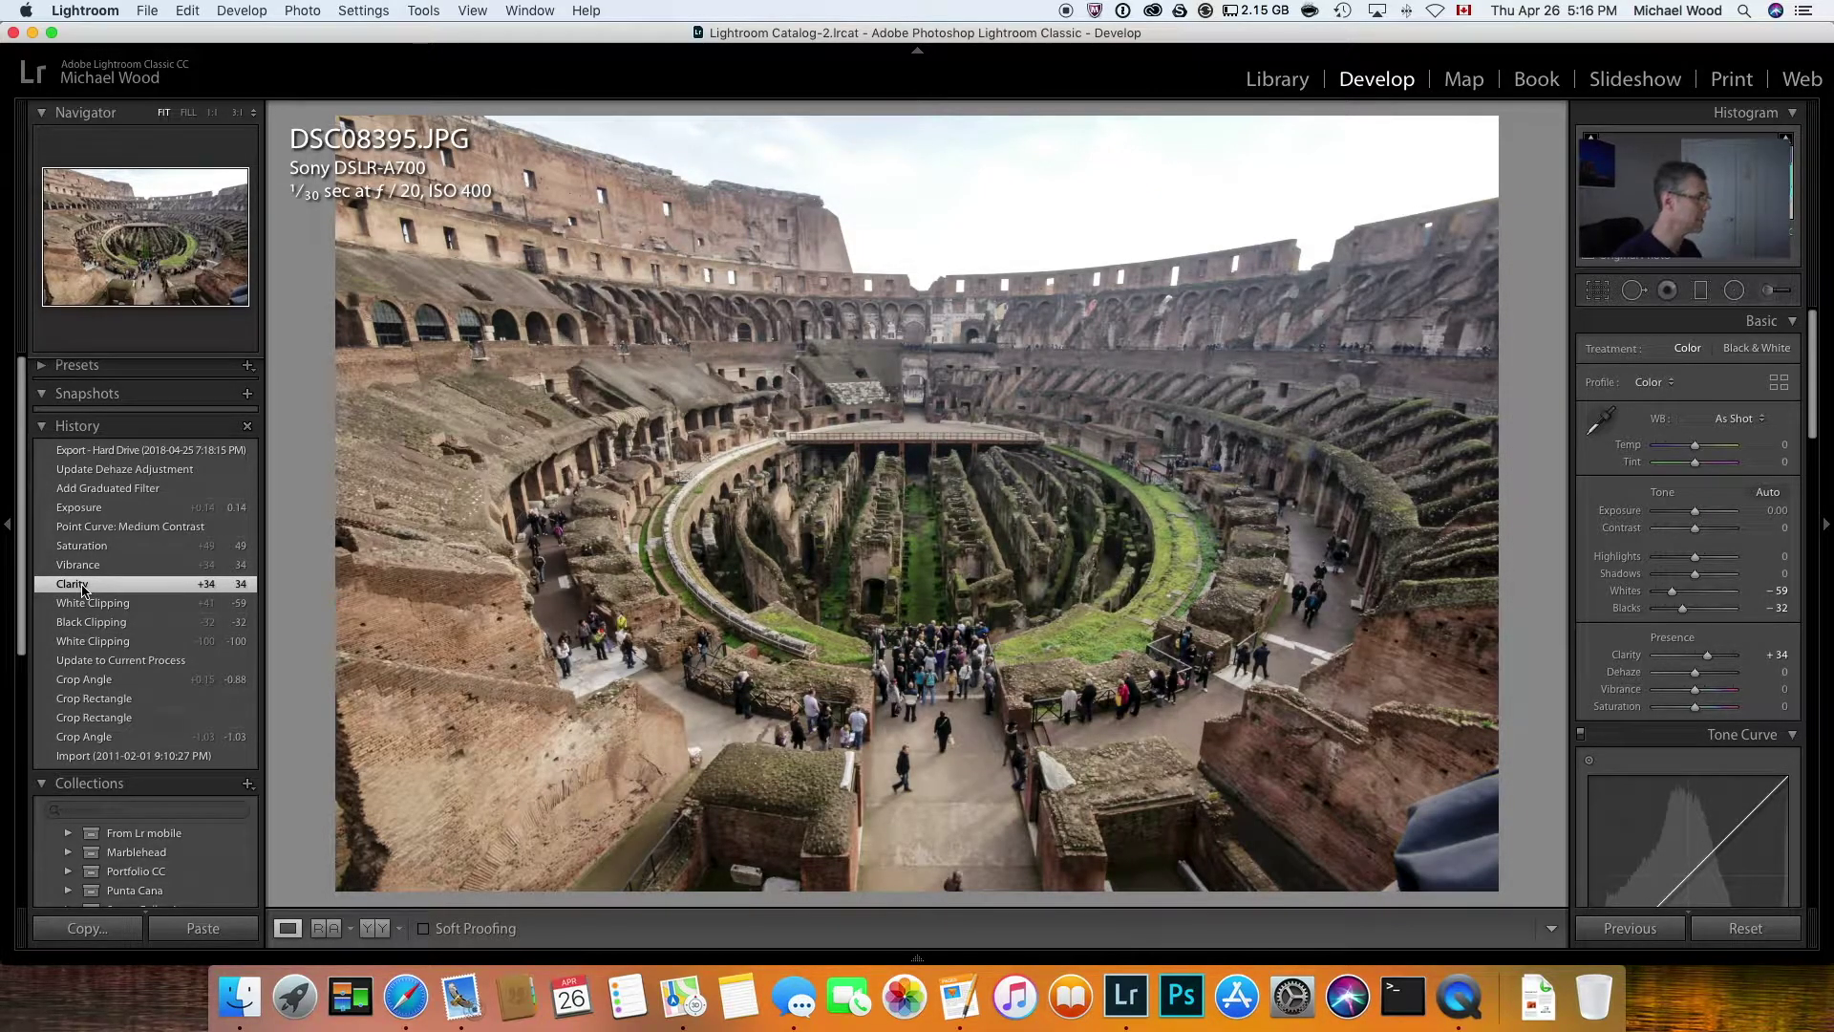
pyautogui.click(85, 567)
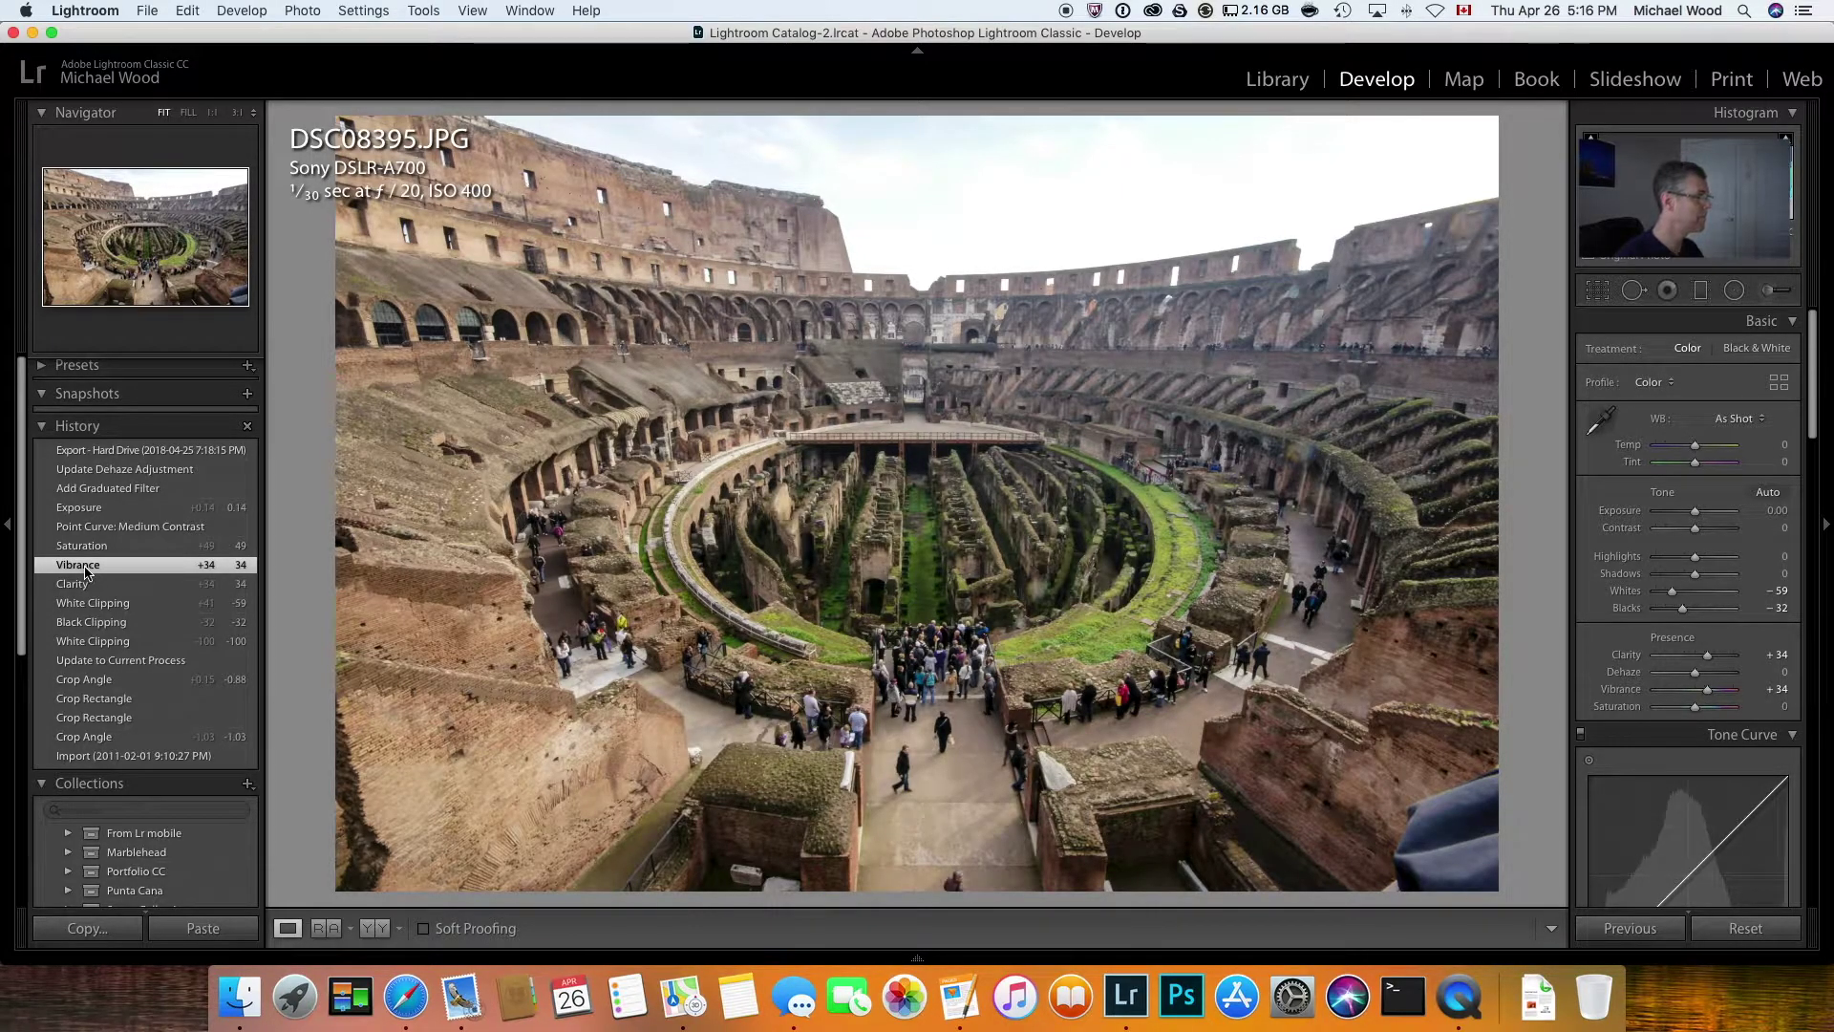
pyautogui.click(86, 548)
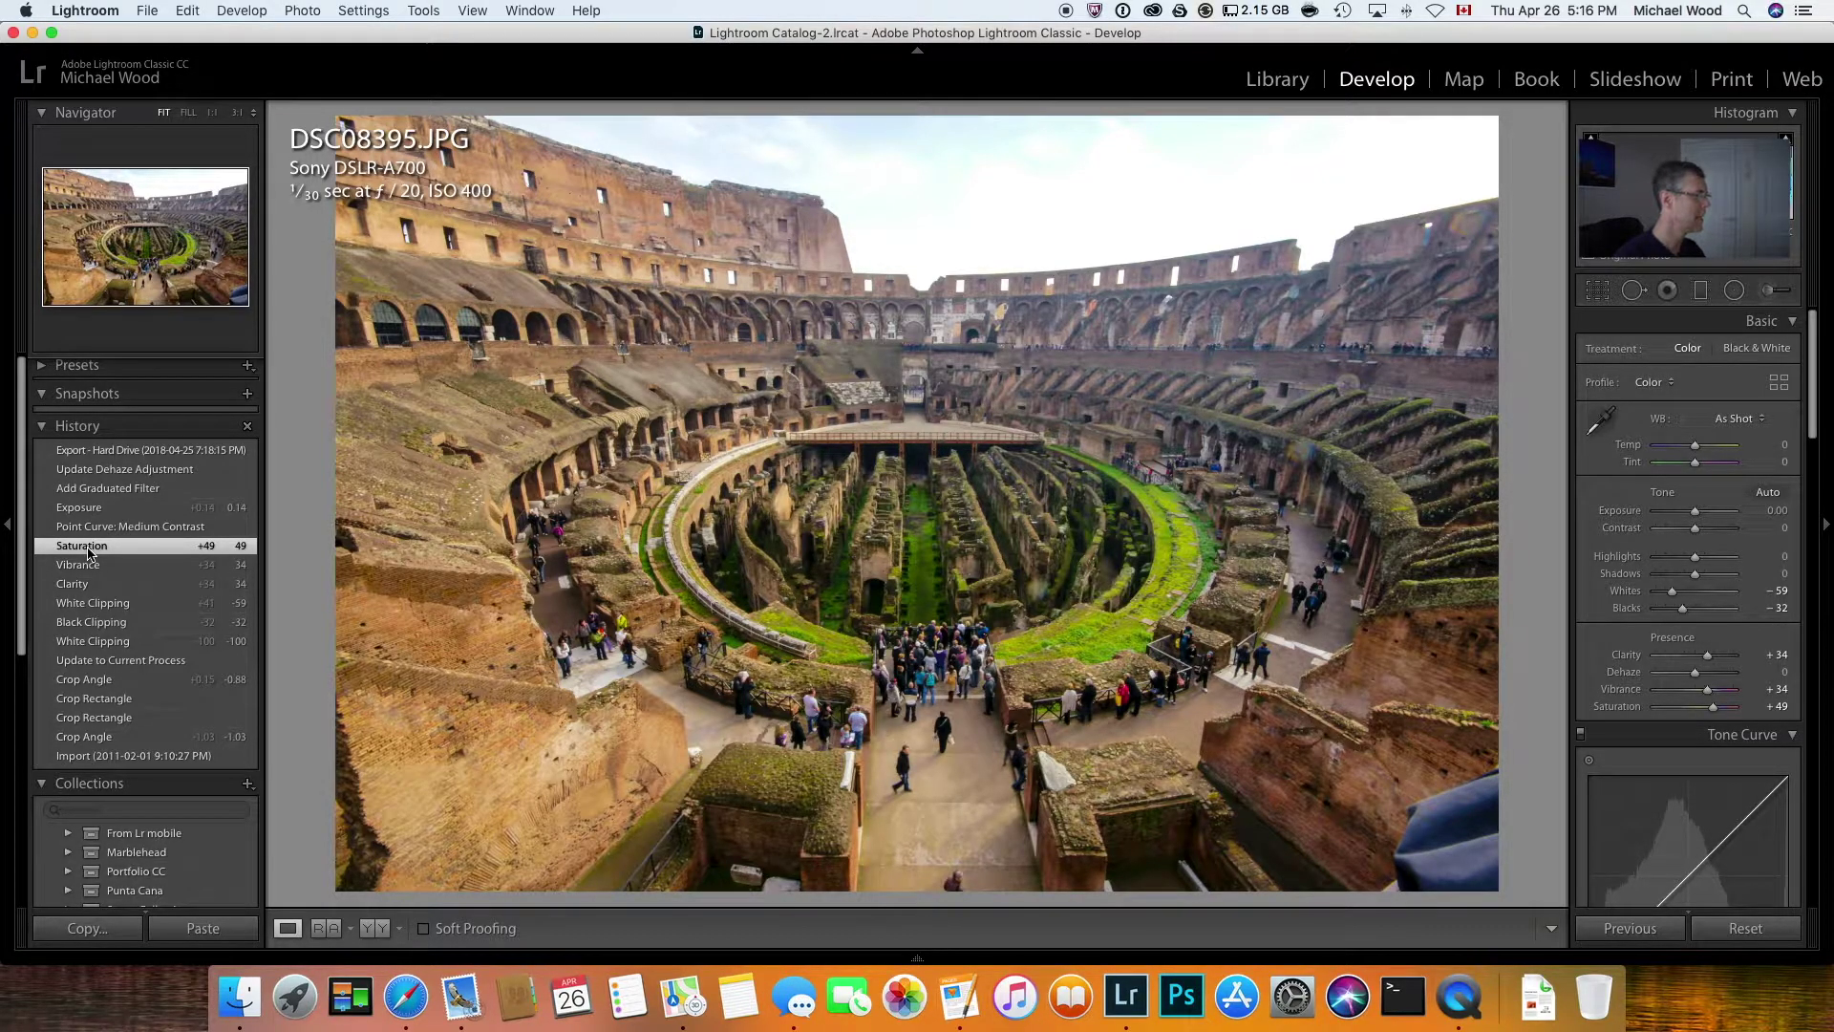
pyautogui.click(90, 531)
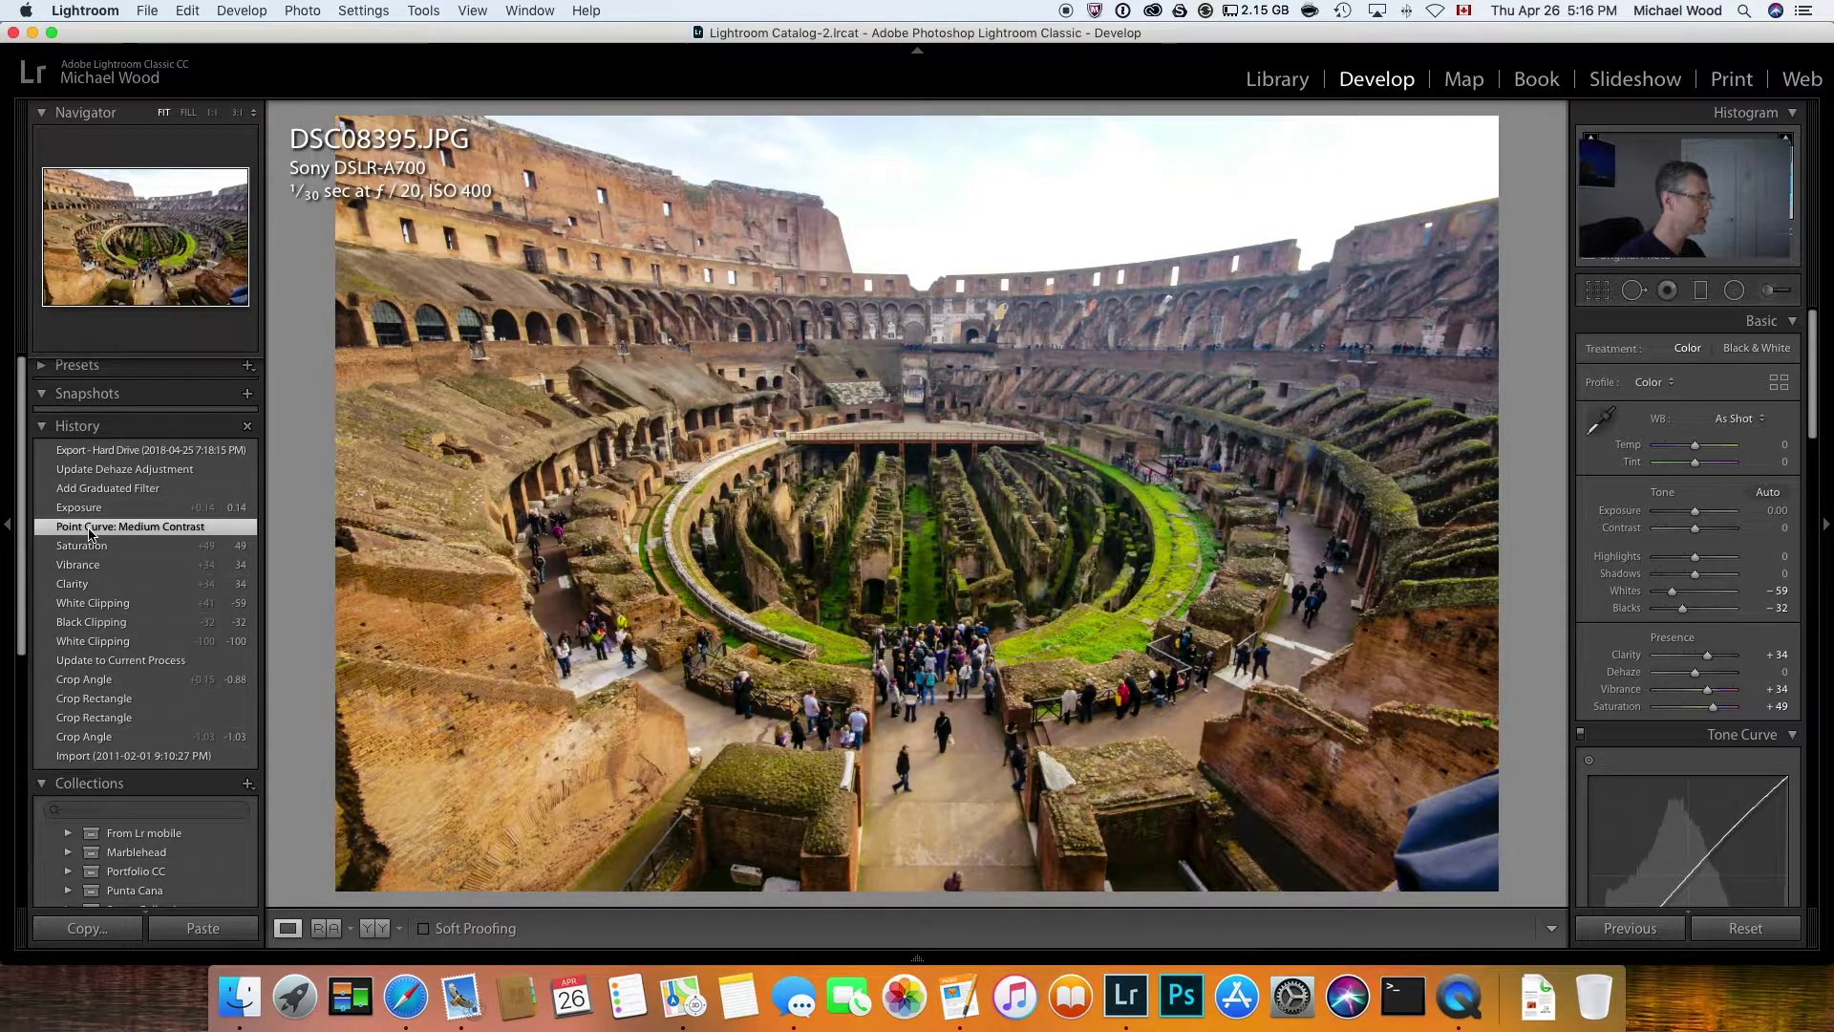
pyautogui.click(90, 509)
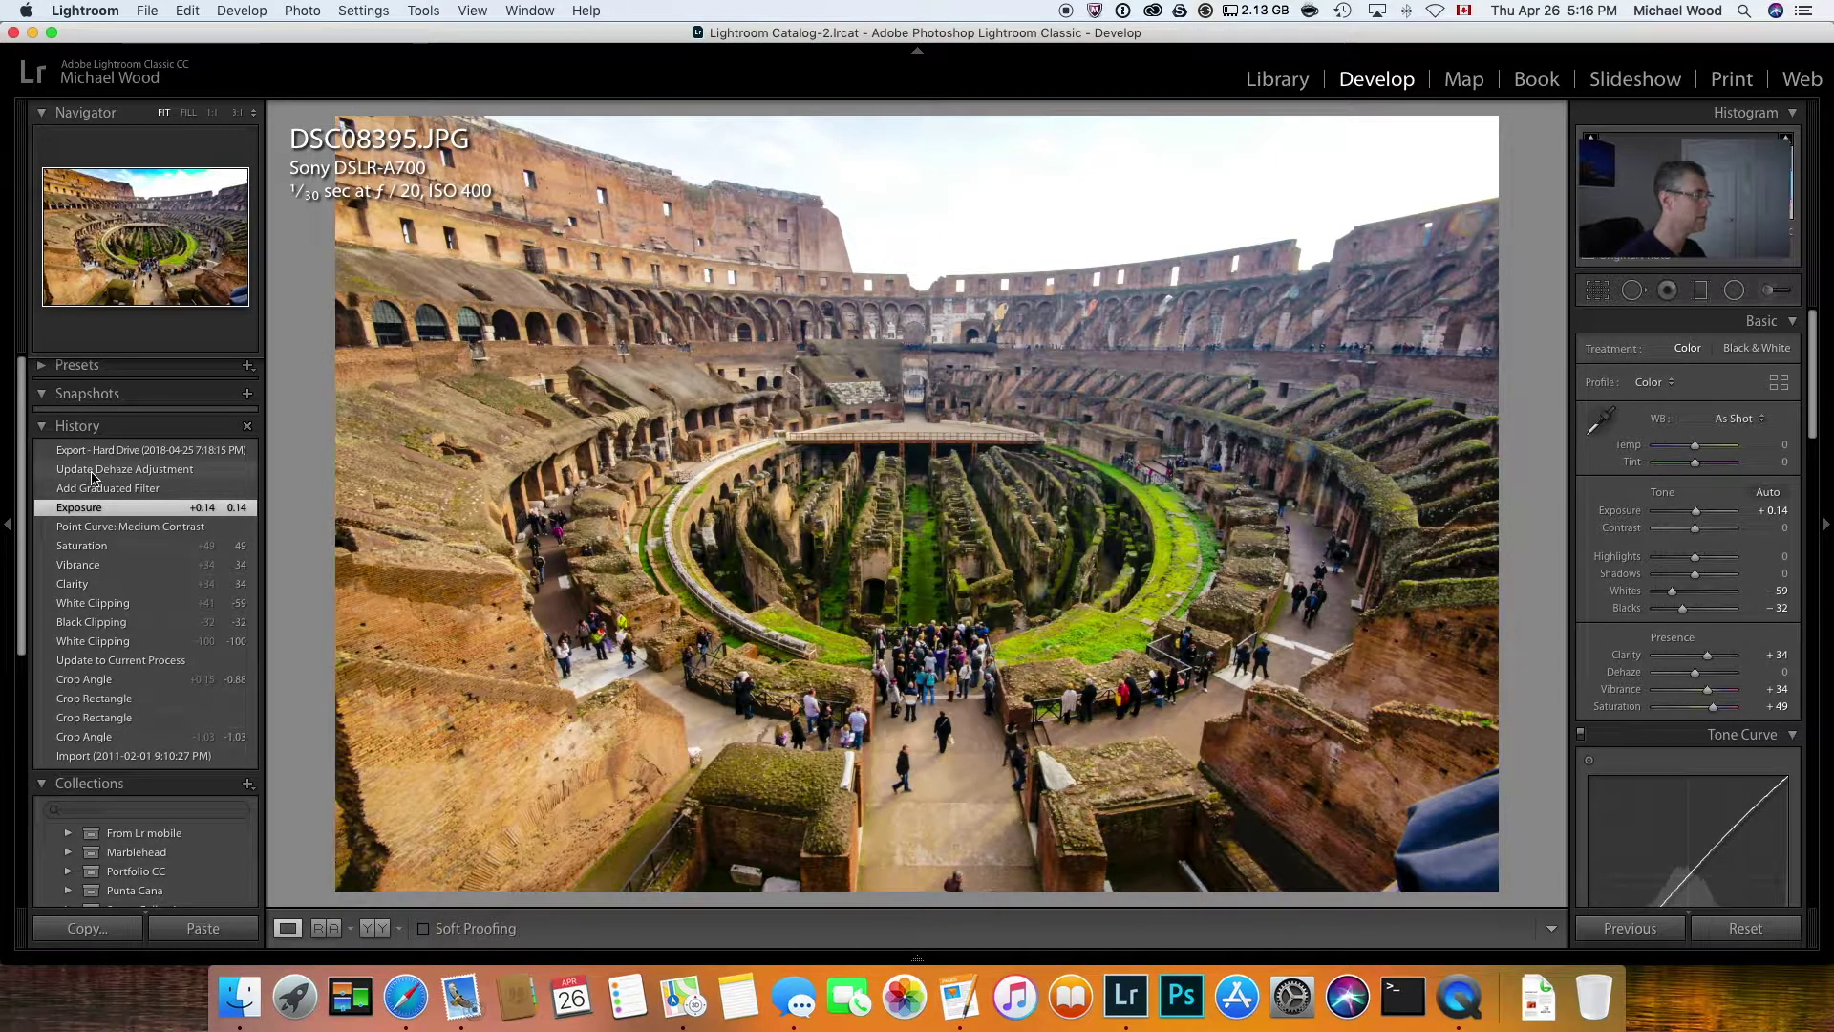
pyautogui.click(94, 475)
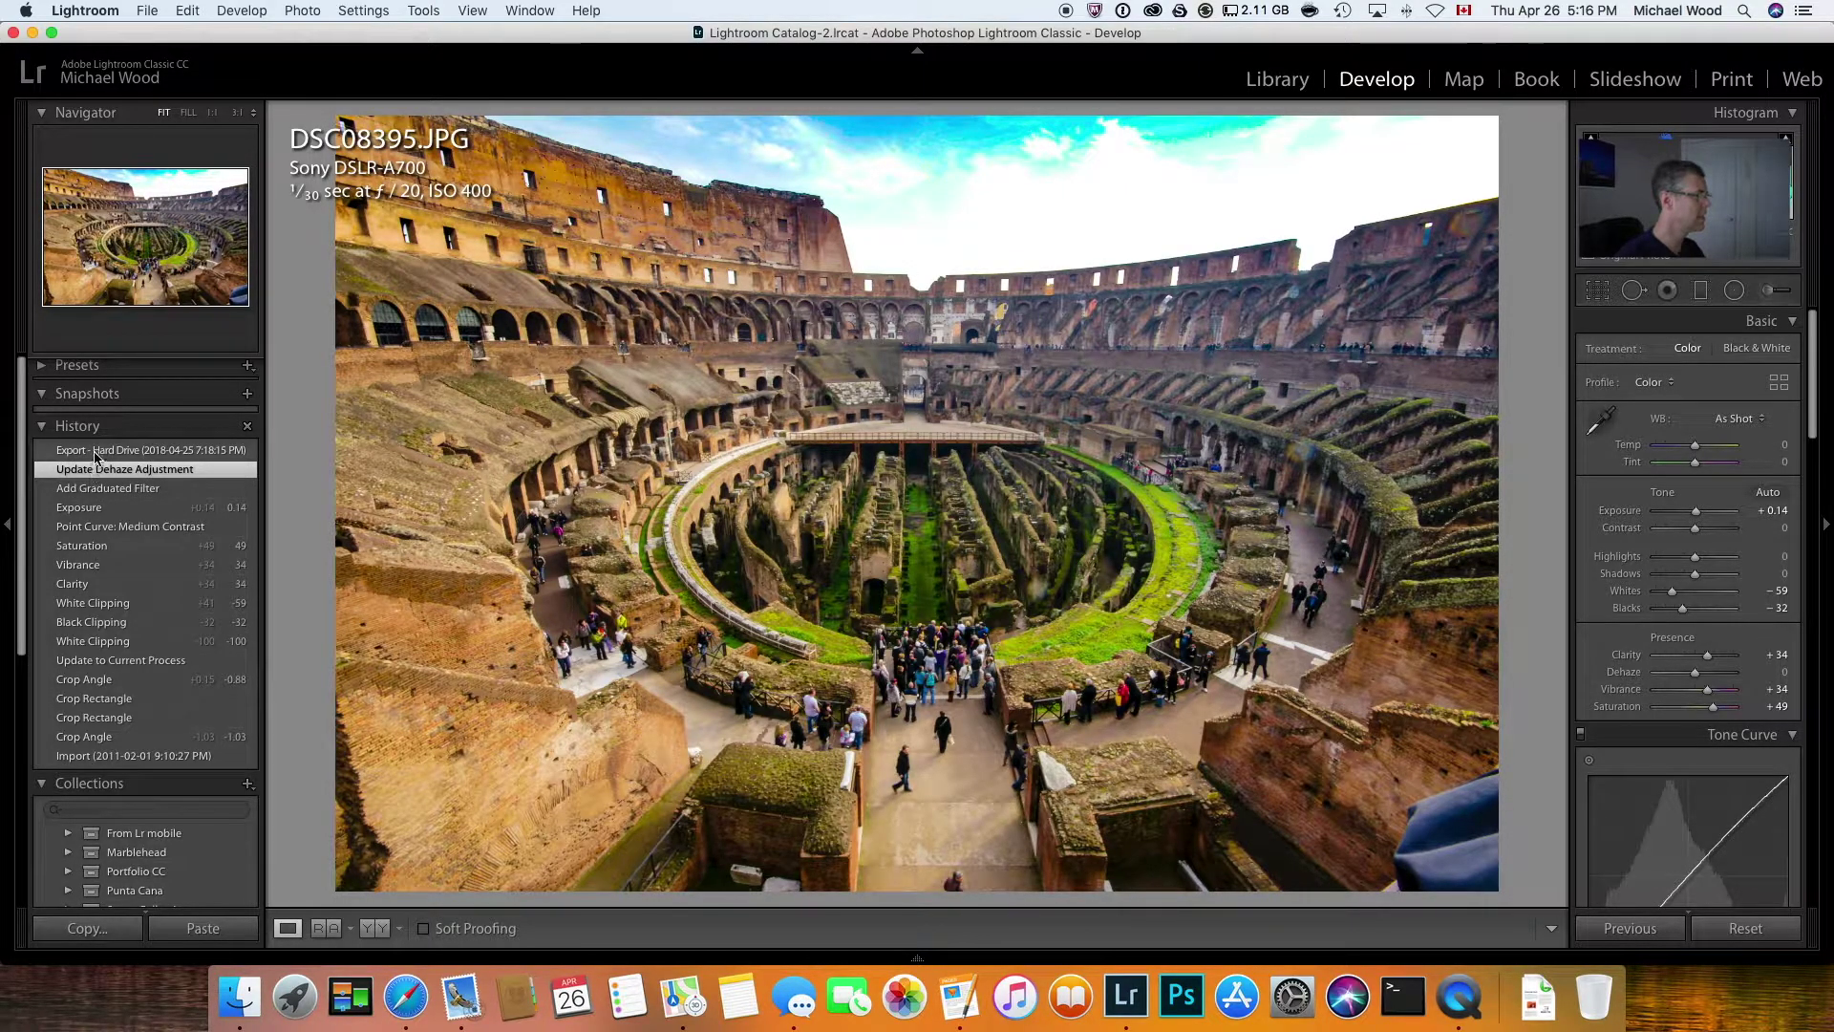
pyautogui.click(94, 451)
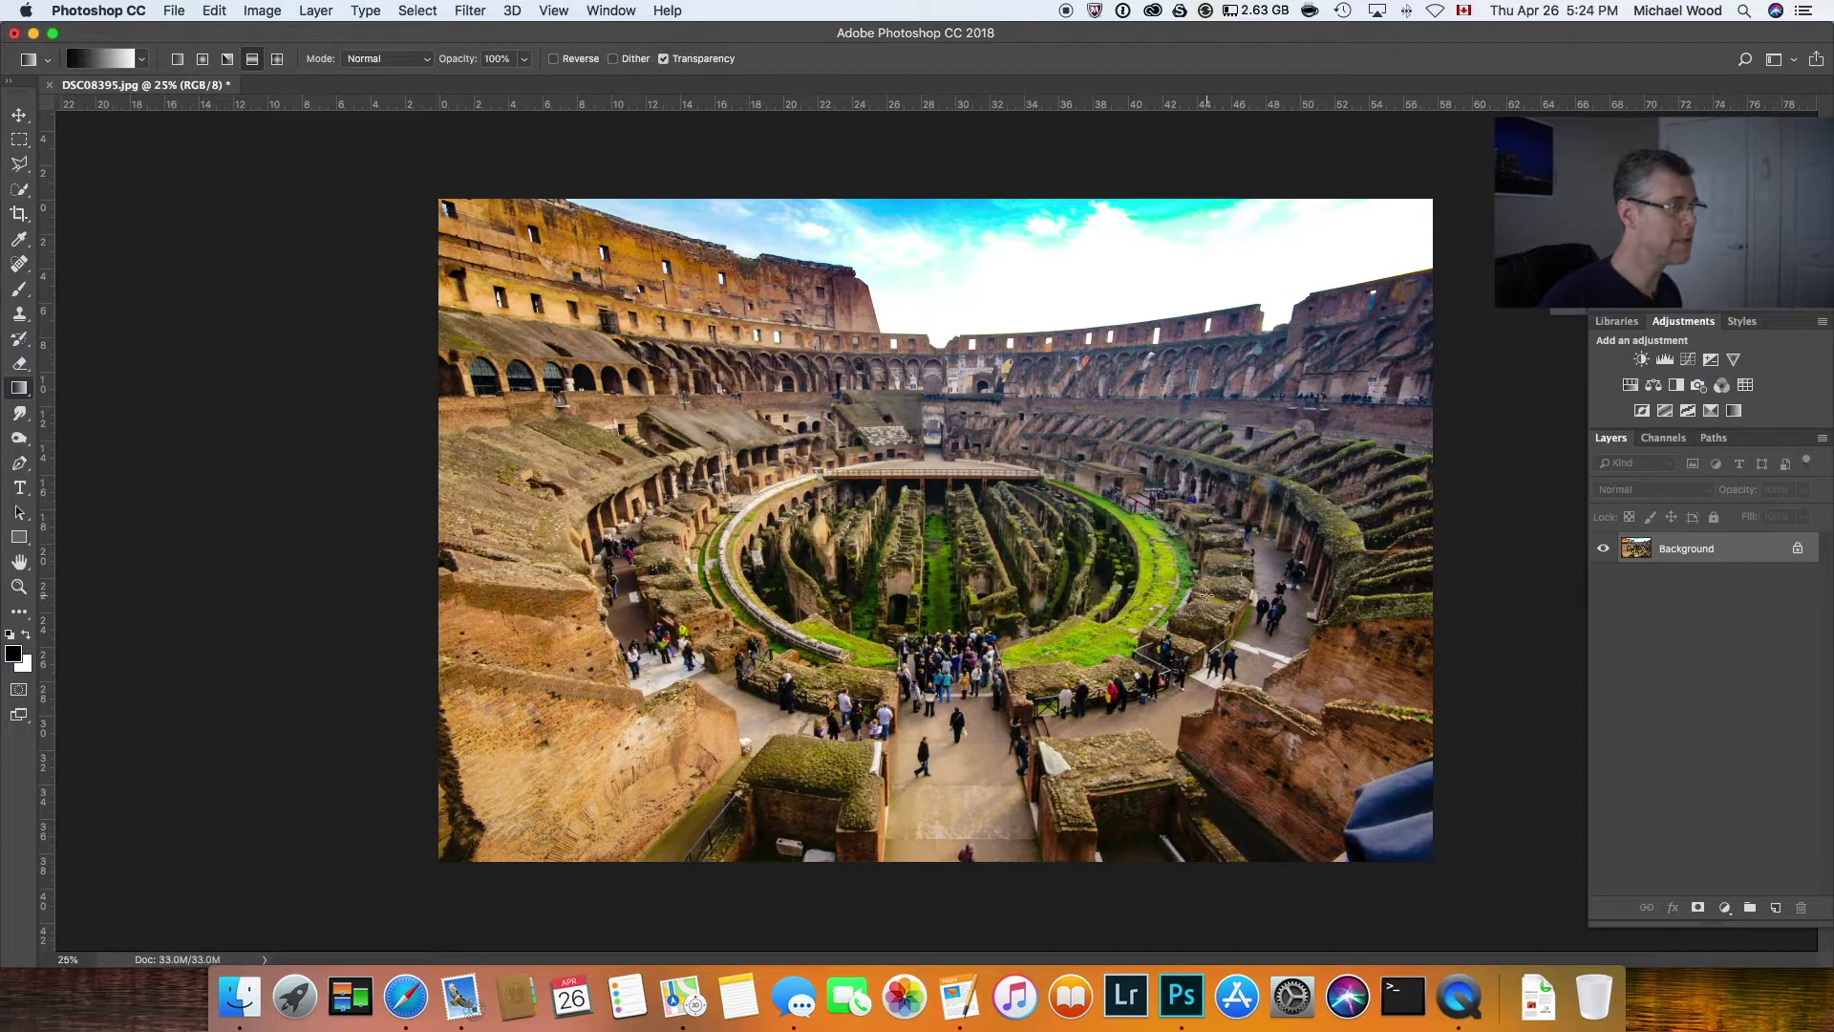
# In Photoshop, duplicate the Background layer of DSC08395.jpg and rename the copy "Tilt shift"
pyautogui.moveTo(1737, 552); pyautogui.dragTo(1777, 914)
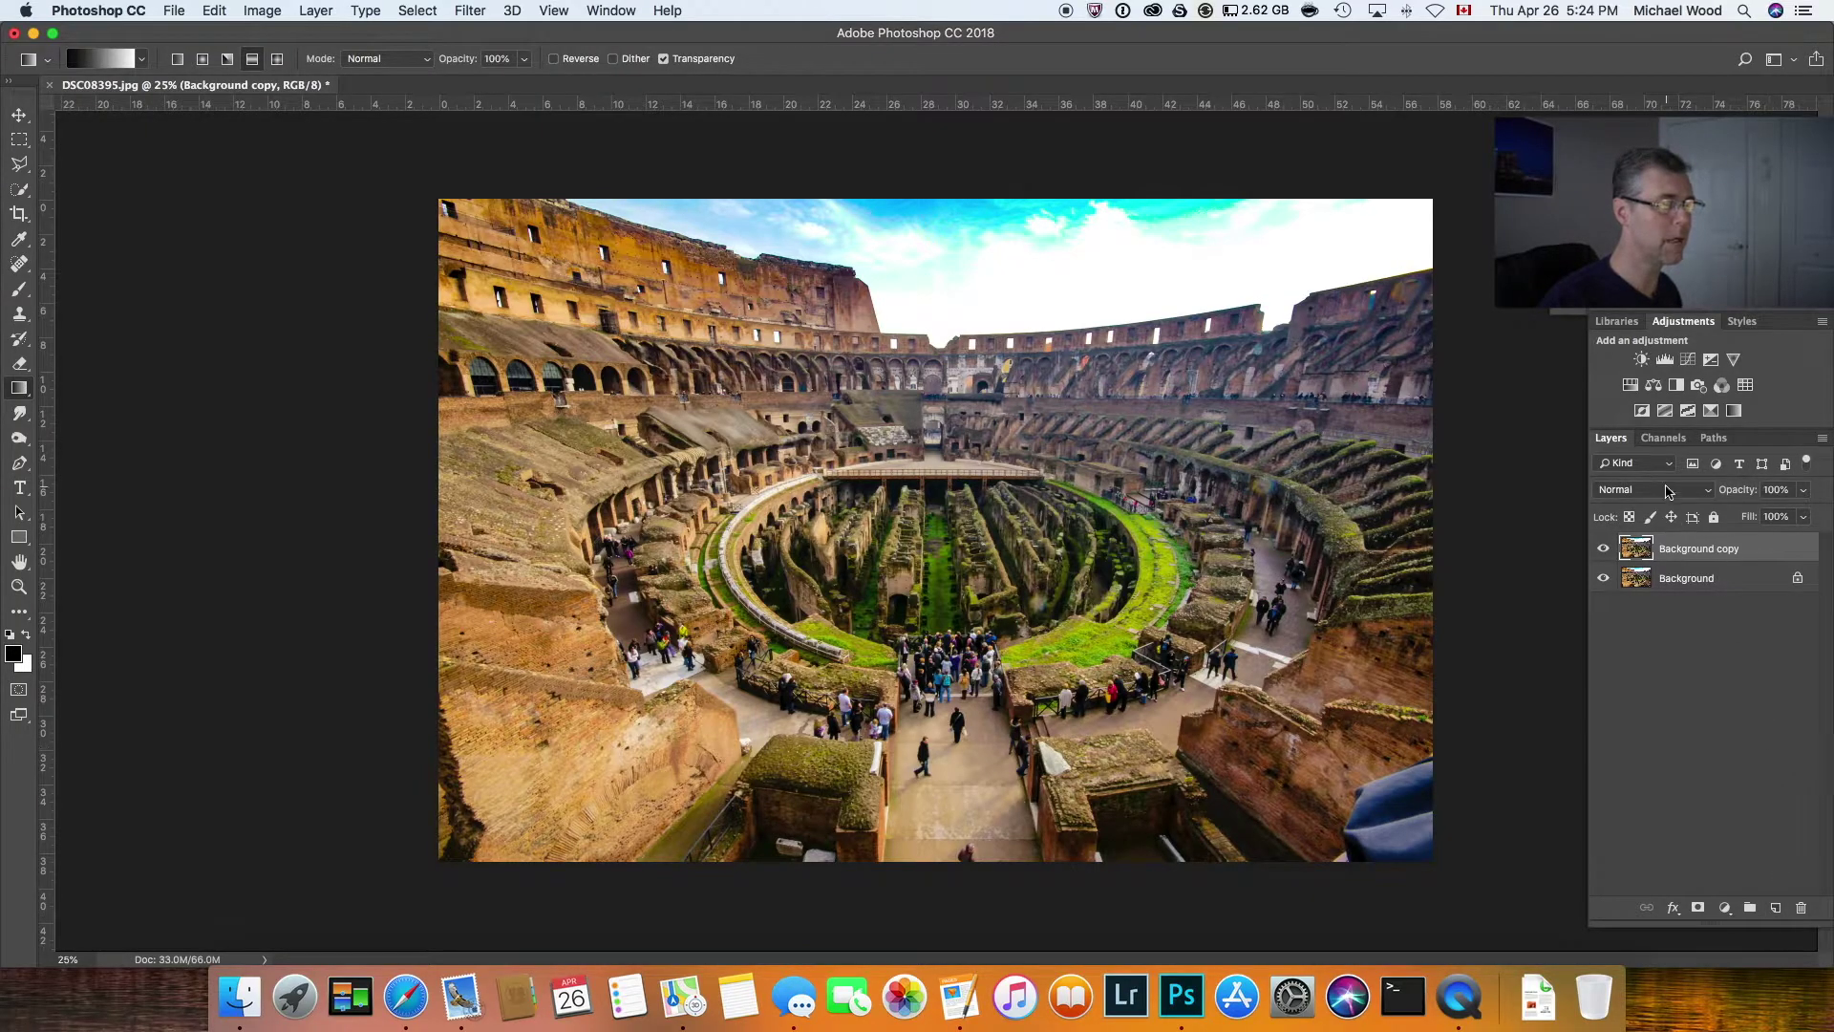
pyautogui.click(1701, 553)
pyautogui.doubleClick(1701, 551)
pyautogui.write('Tilt shift')
pyautogui.press('Return')
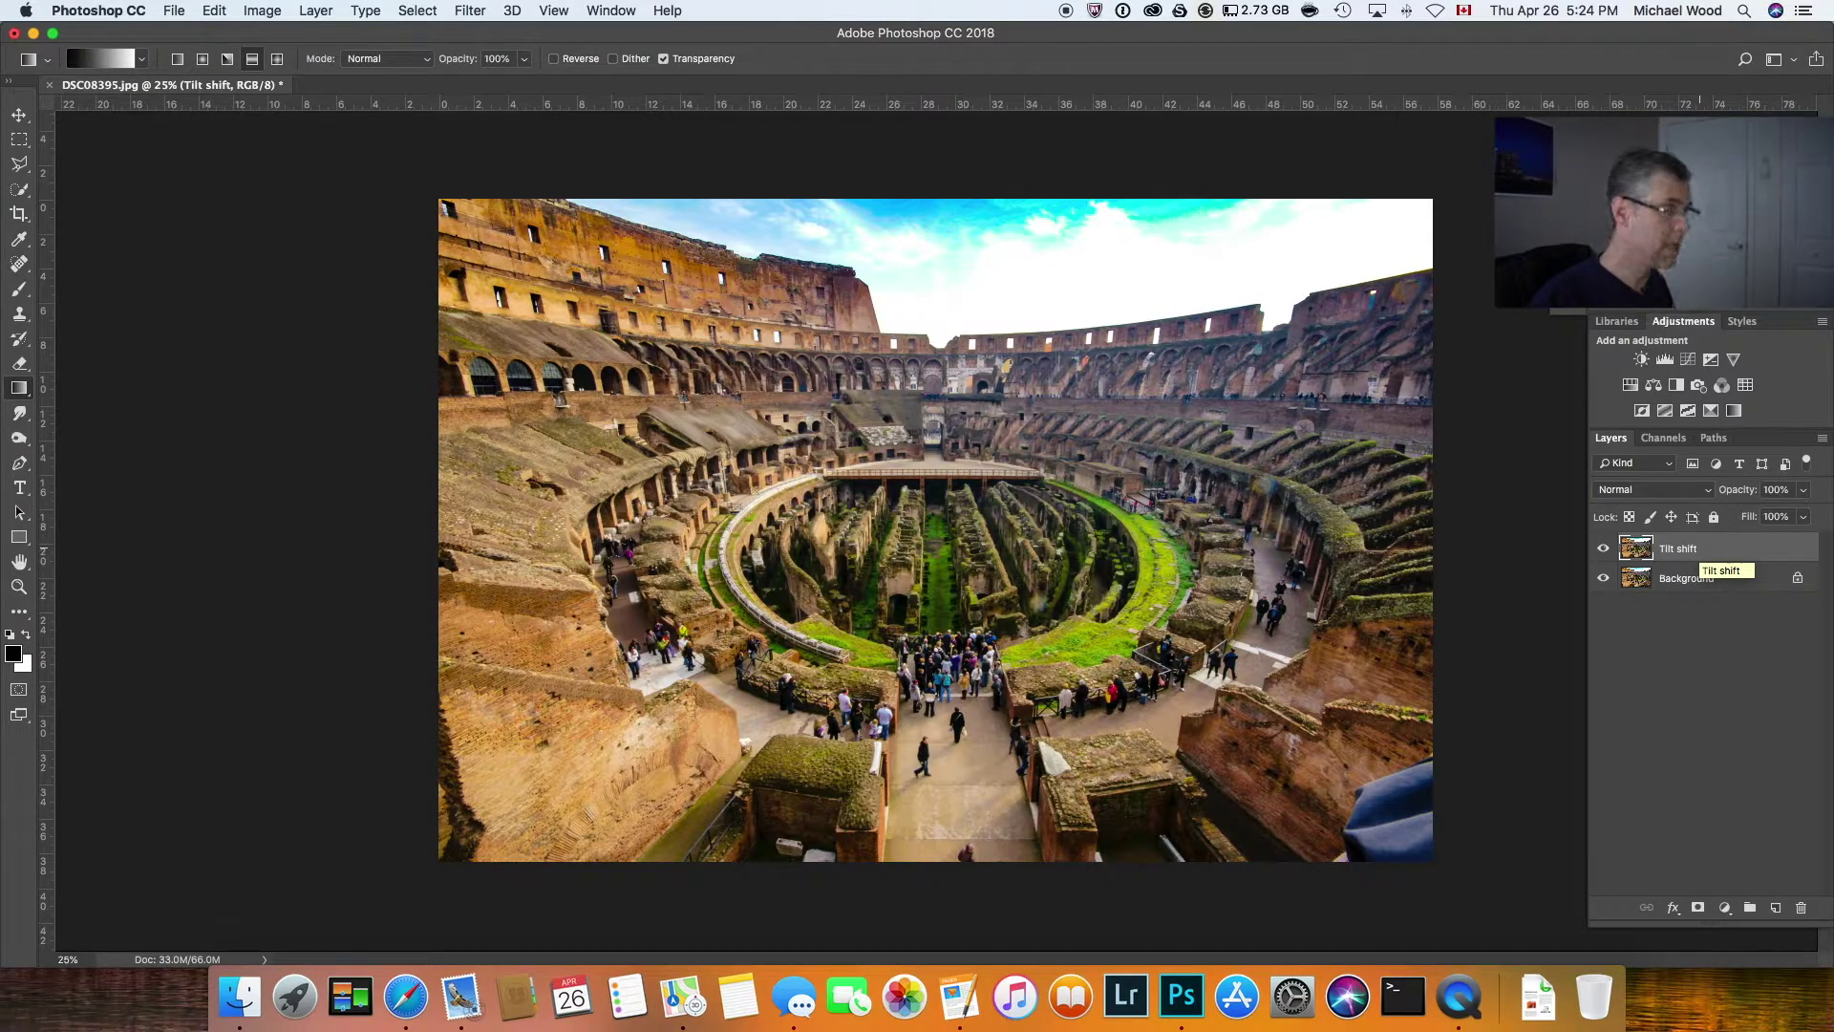
# Make a Quick Mask selection on the Tilt shift layer using a reflected gradient from the central crowd straight down to the foreground walkway
pyautogui.press('q')
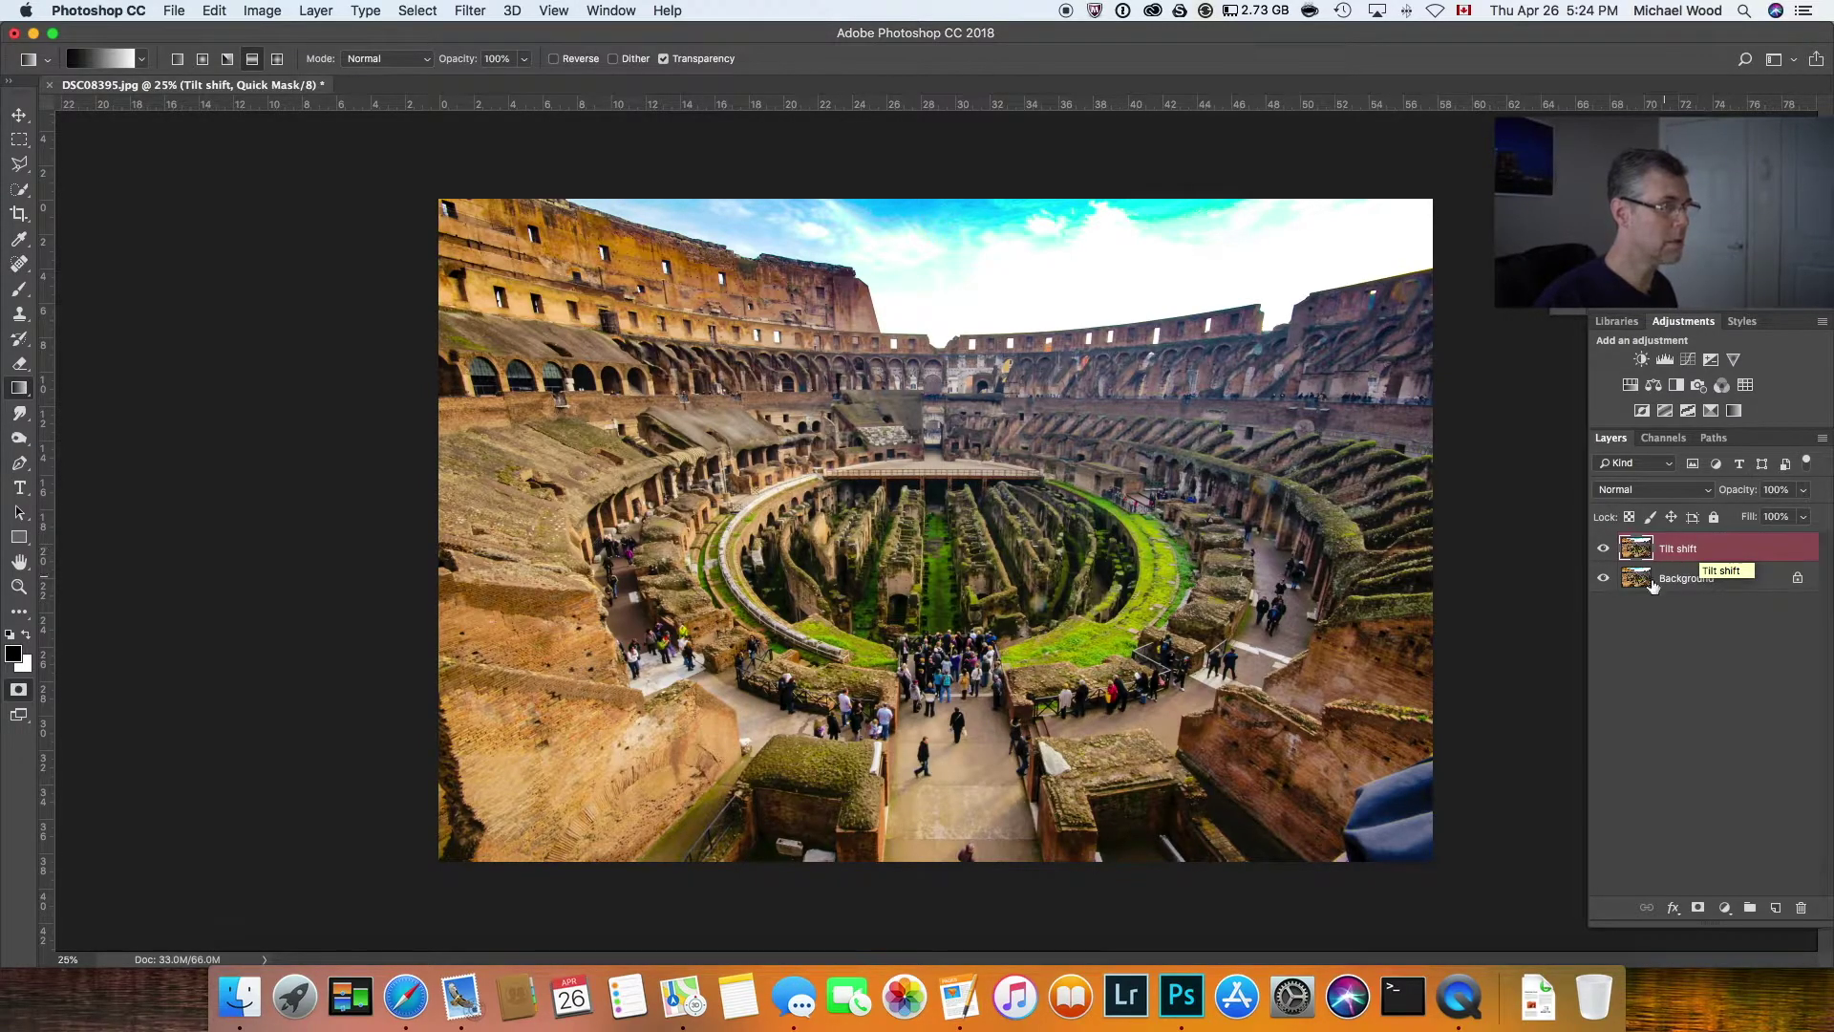
pyautogui.moveTo(19, 388); pyautogui.dragTo(80, 385)
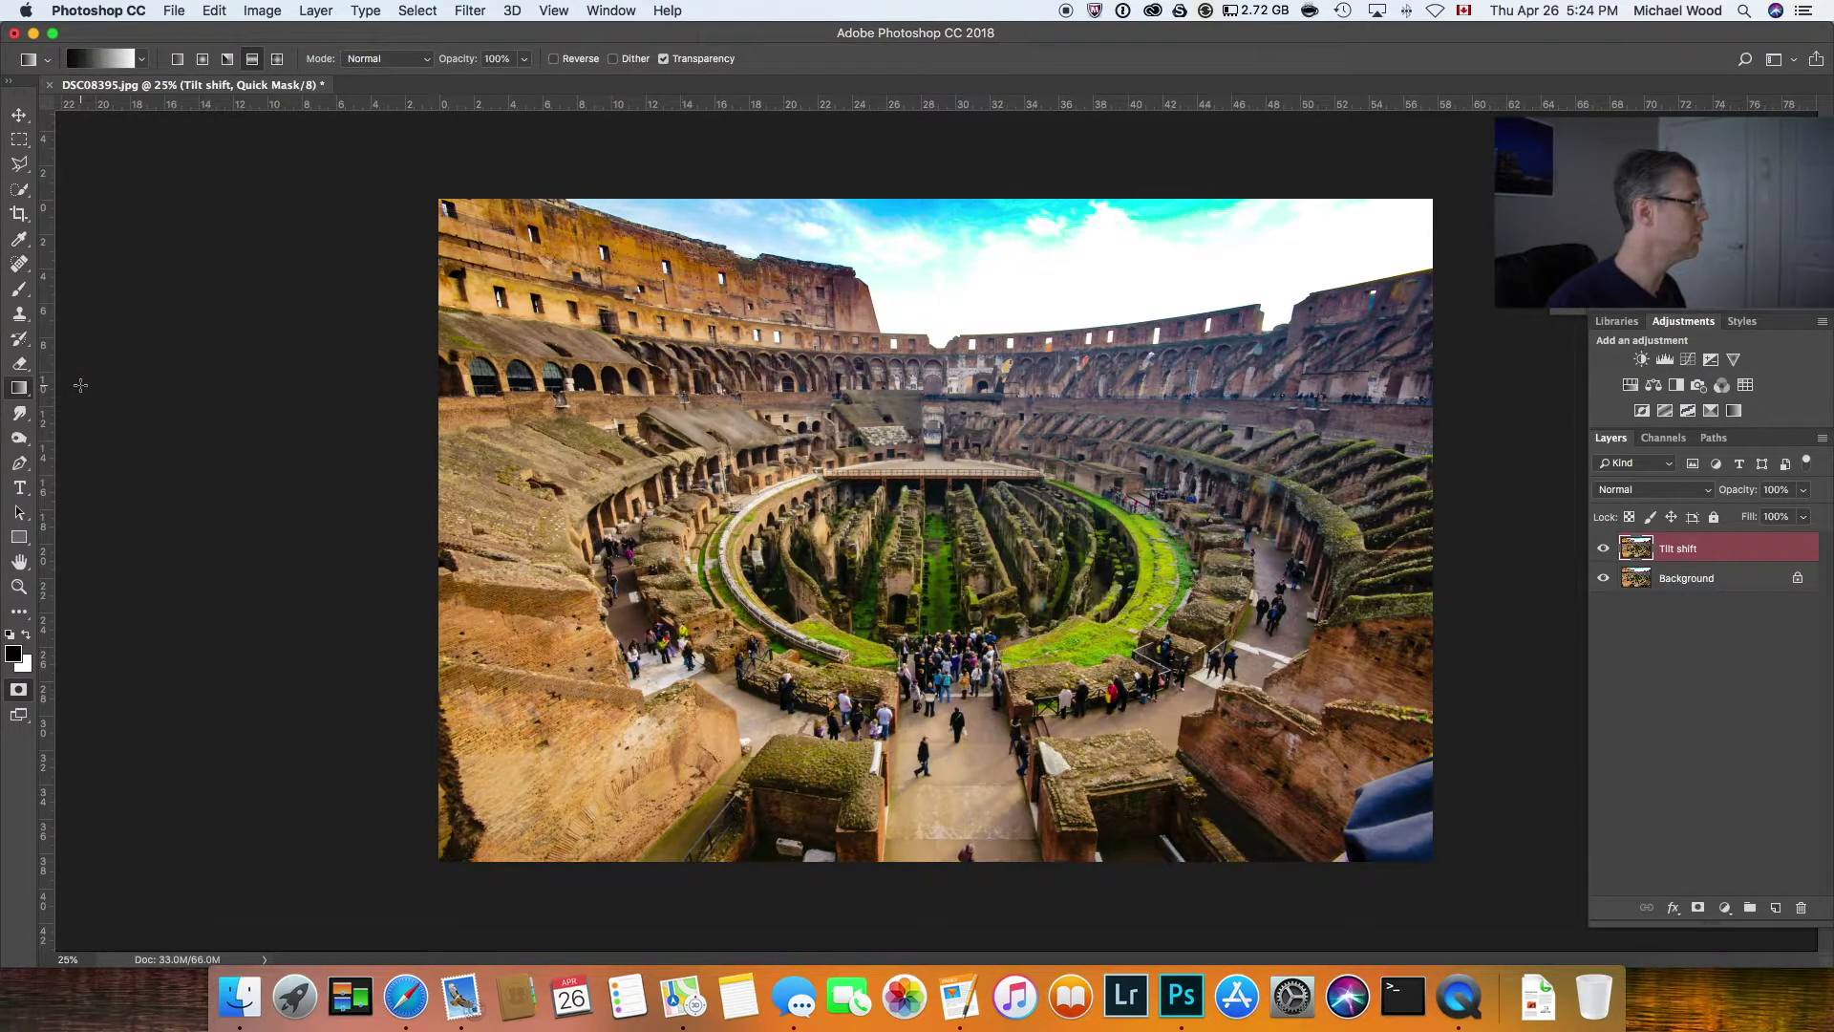
pyautogui.click(252, 60)
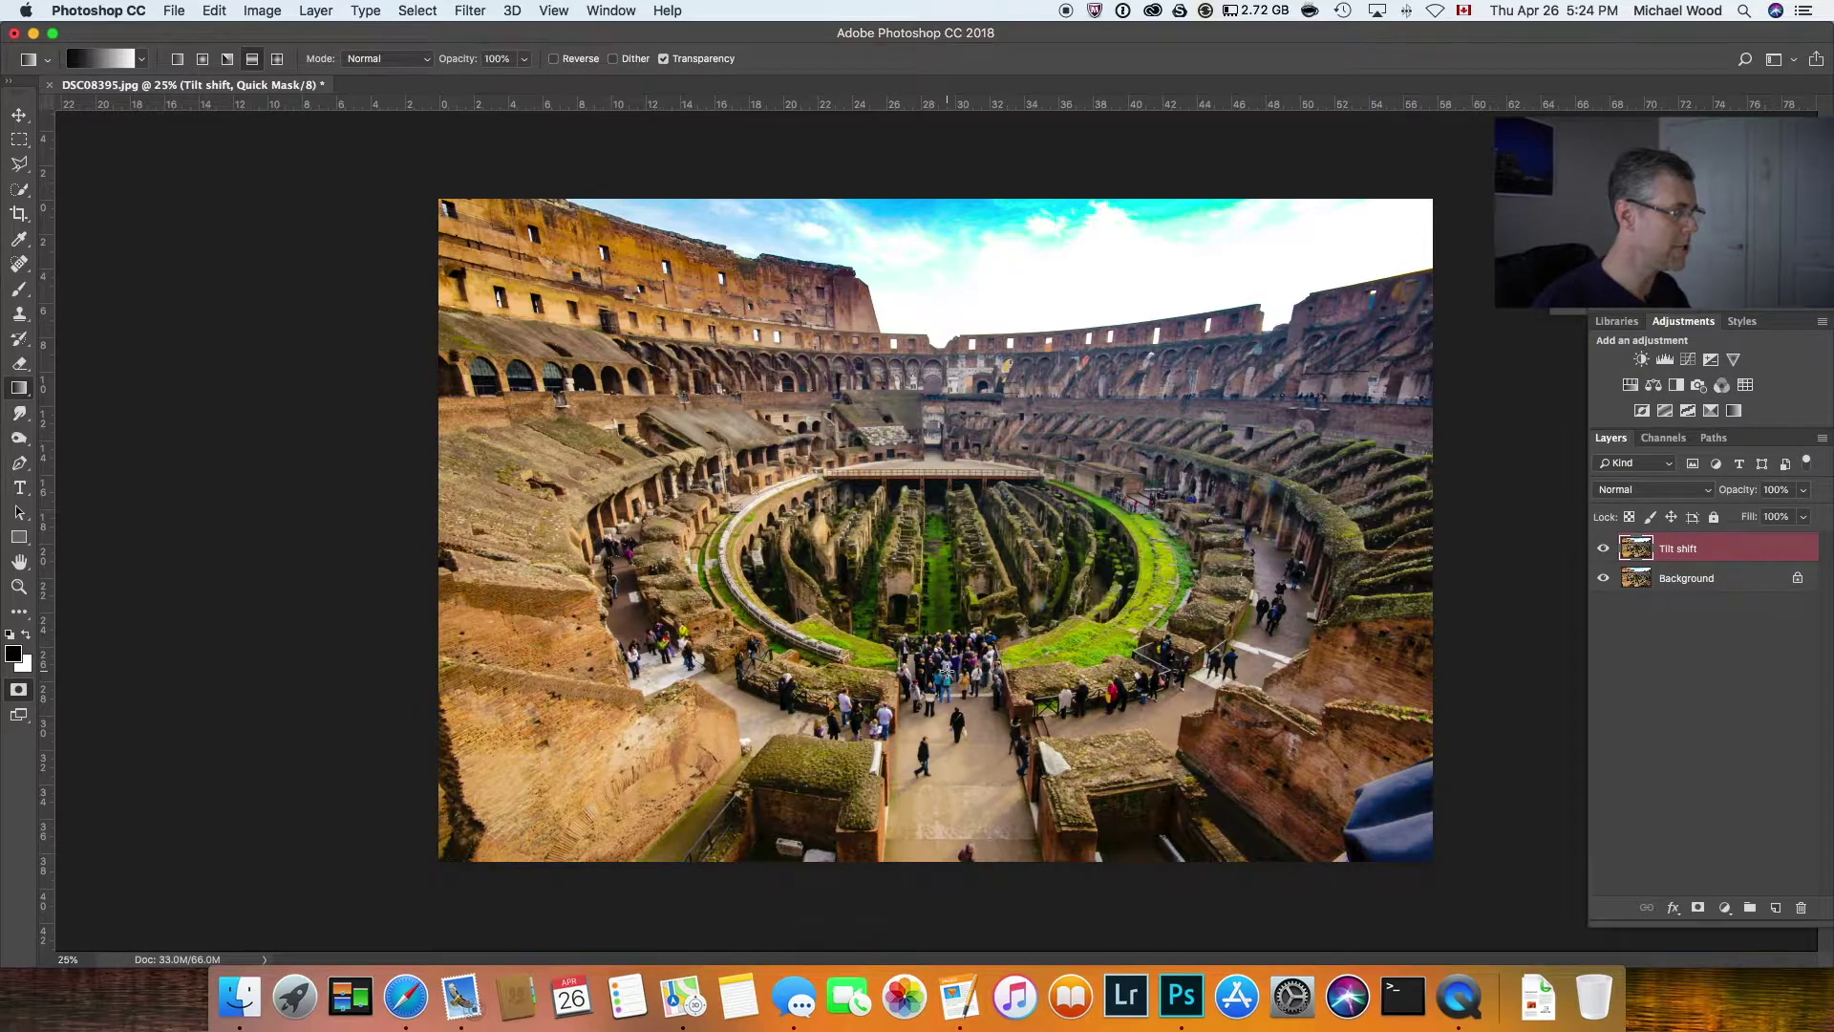
pyautogui.click(945, 671)
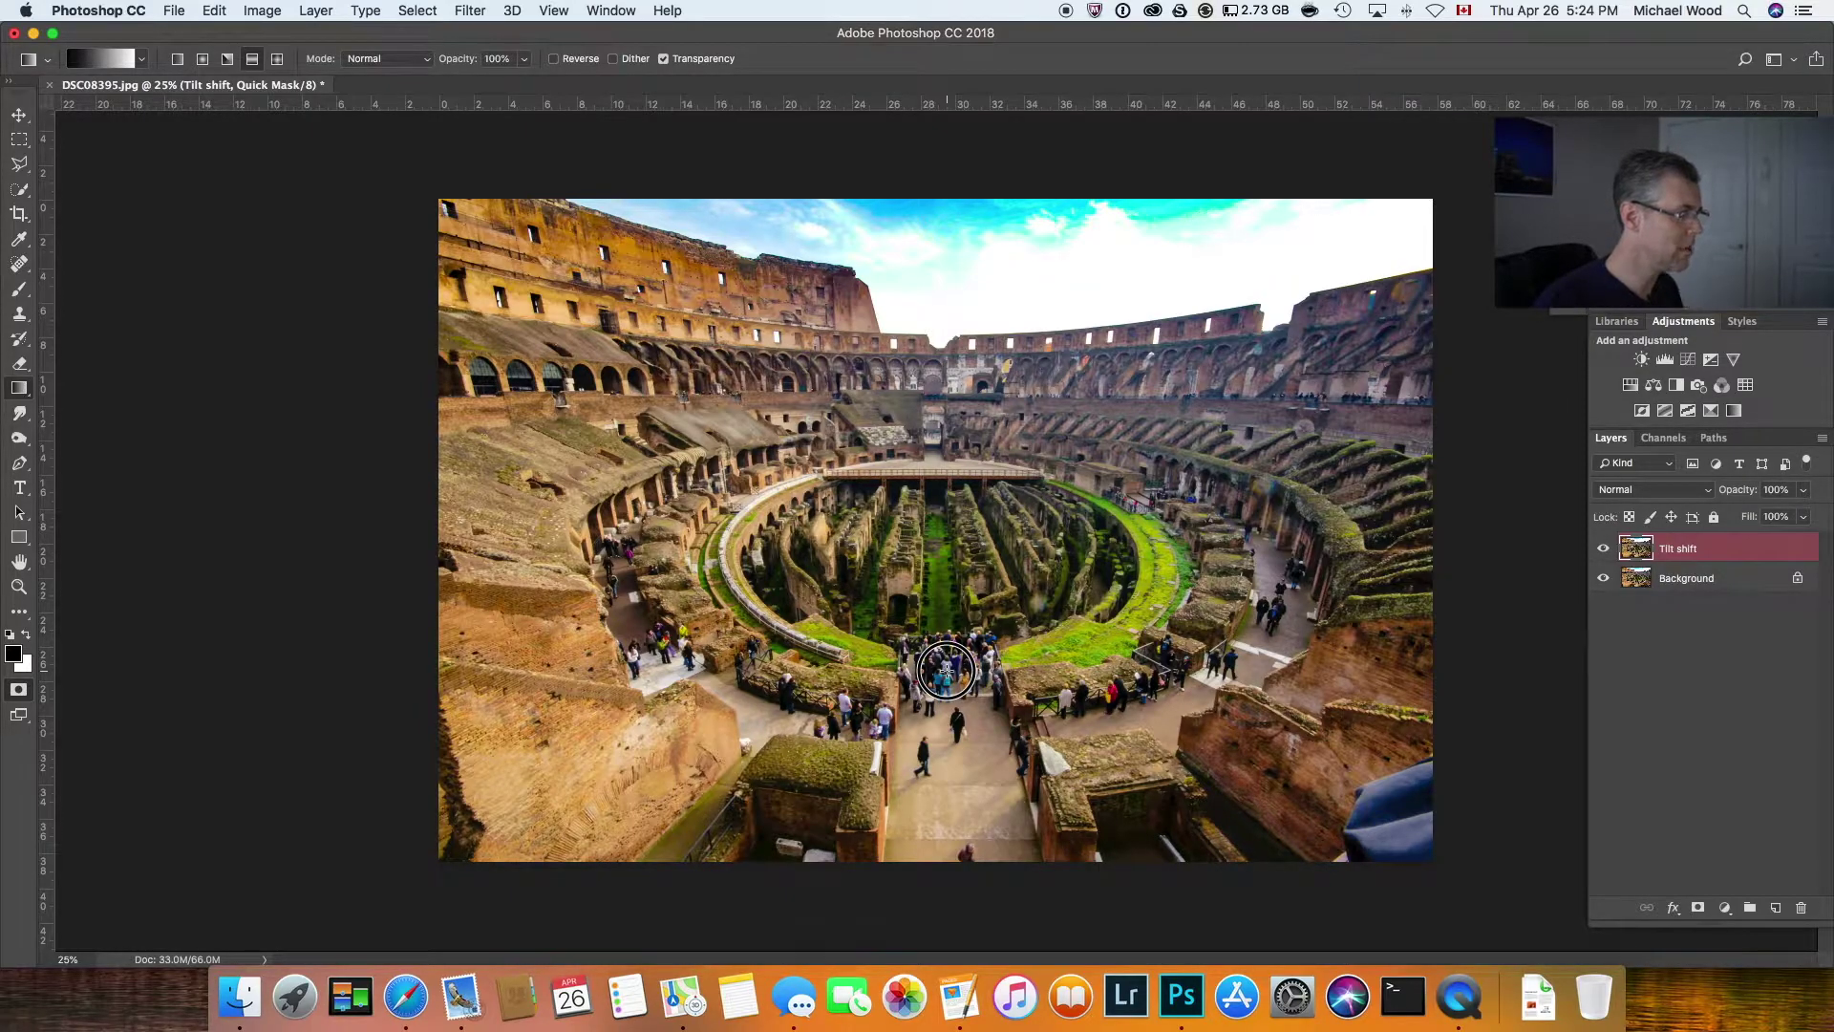
pyautogui.moveTo(946, 671); pyautogui.dragTo(950, 789)
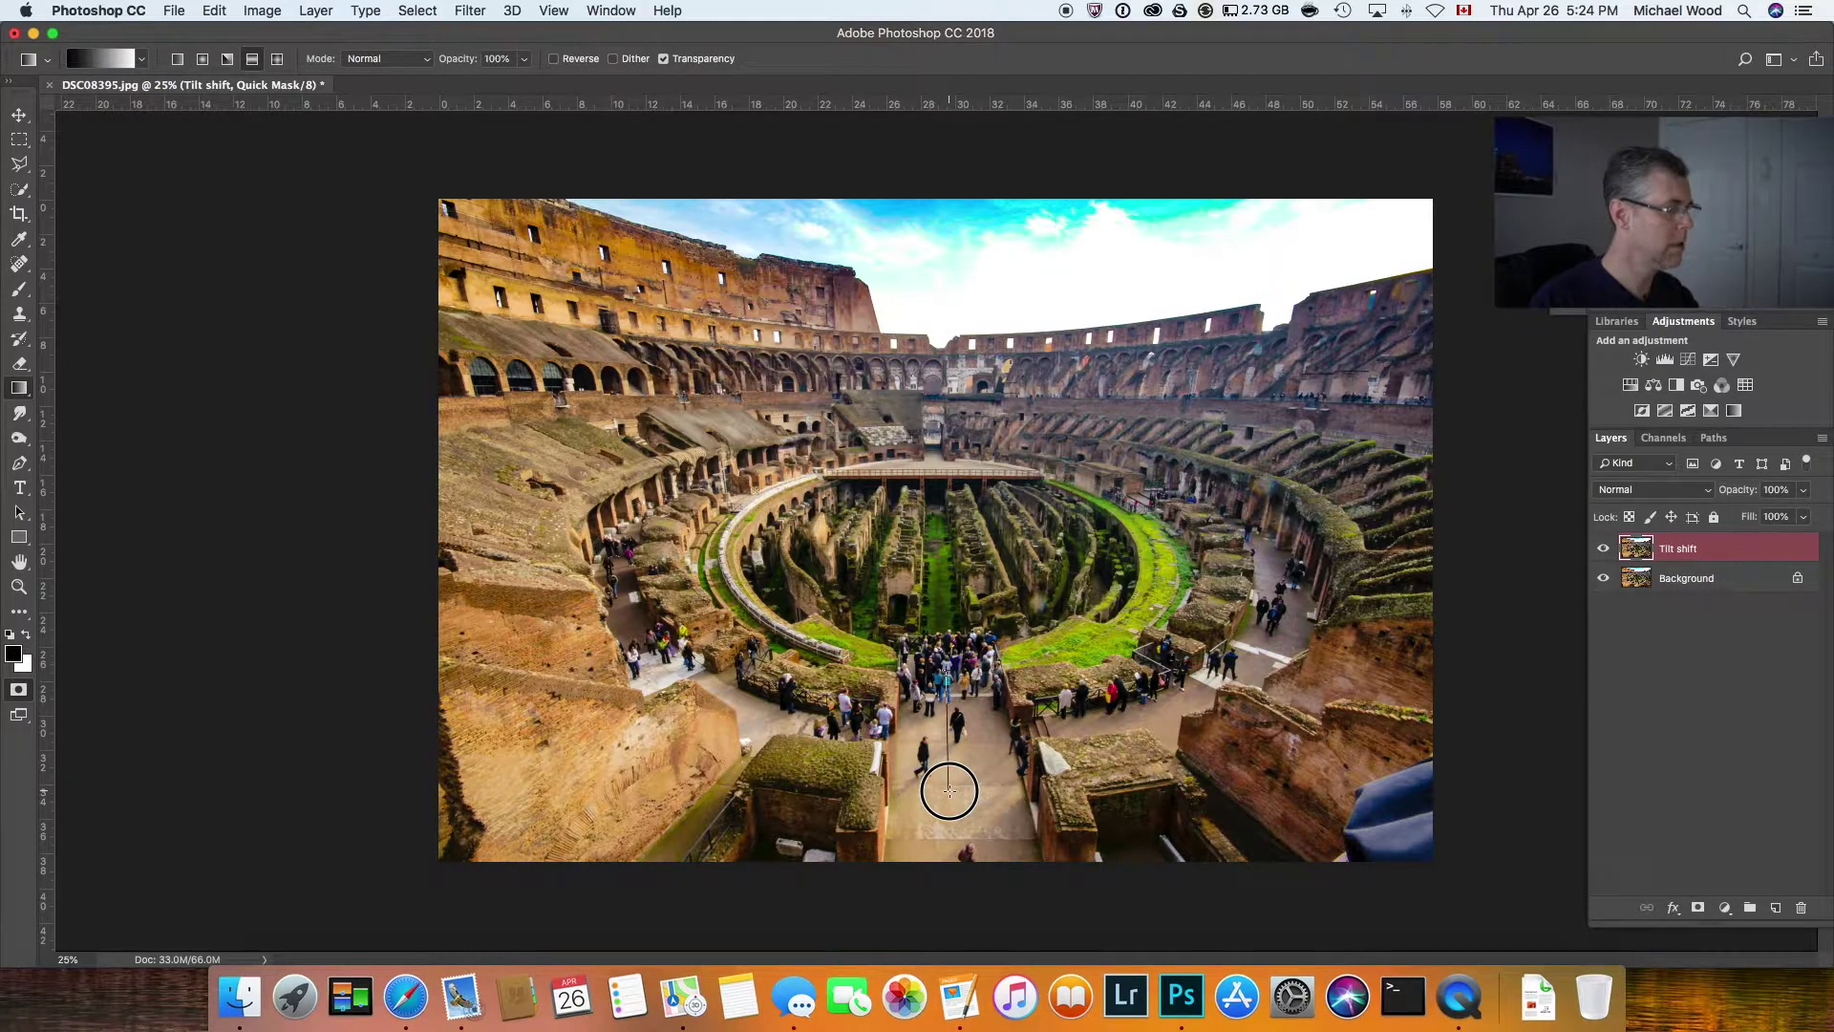
pyautogui.moveTo(949, 790); pyautogui.dragTo(950, 790)
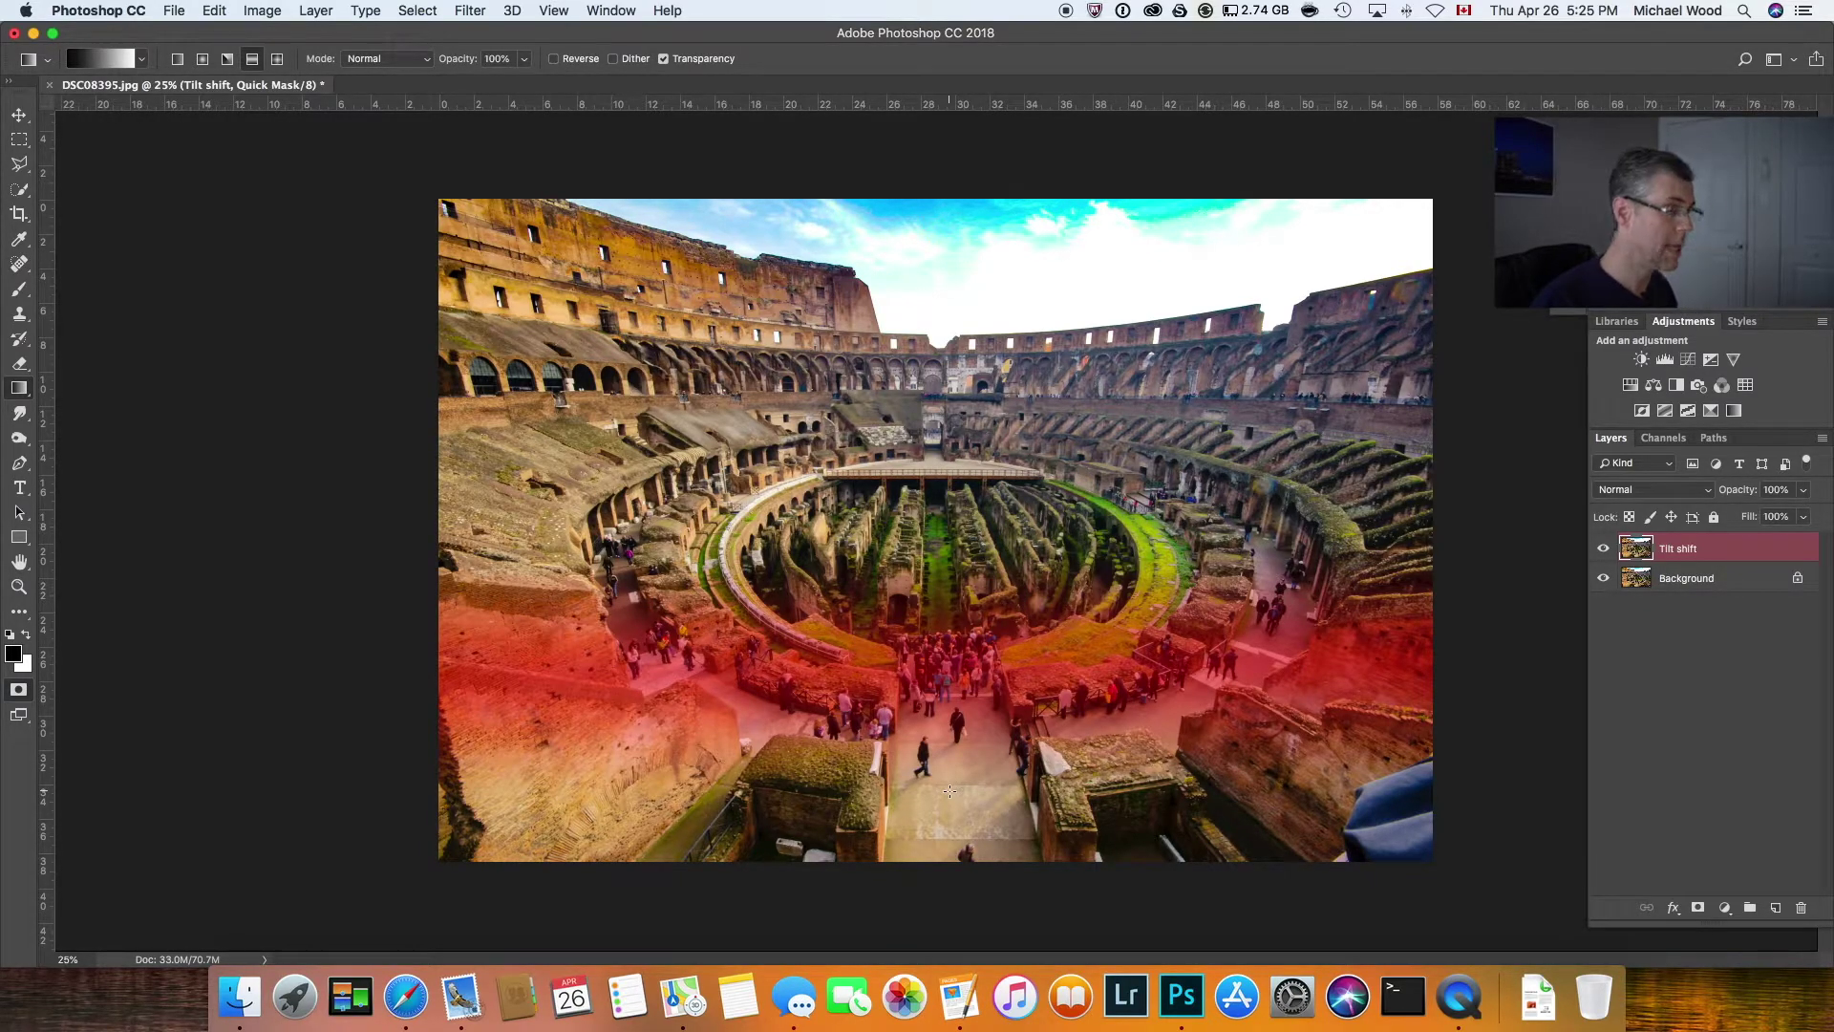
pyautogui.press('q')
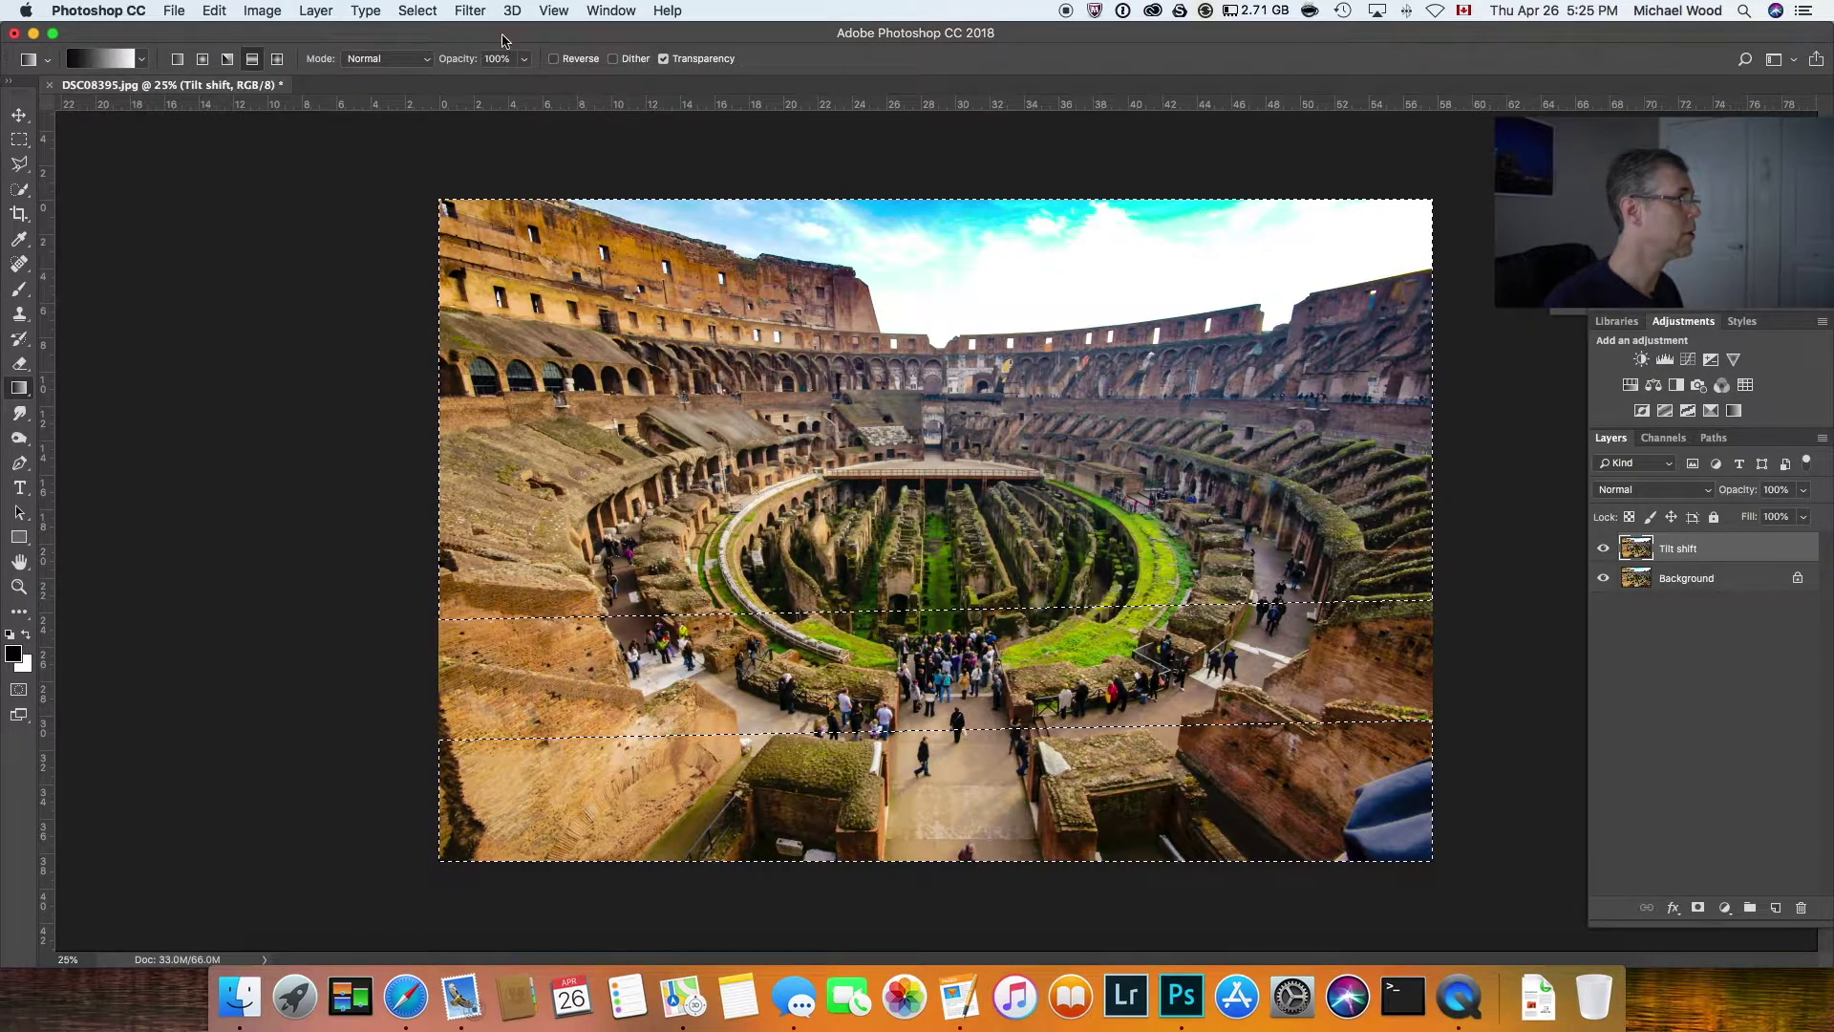
# Open the Lens Blur filter for the selected area of the Tilt shift layer
pyautogui.click(470, 11)
pyautogui.moveTo(478, 238)
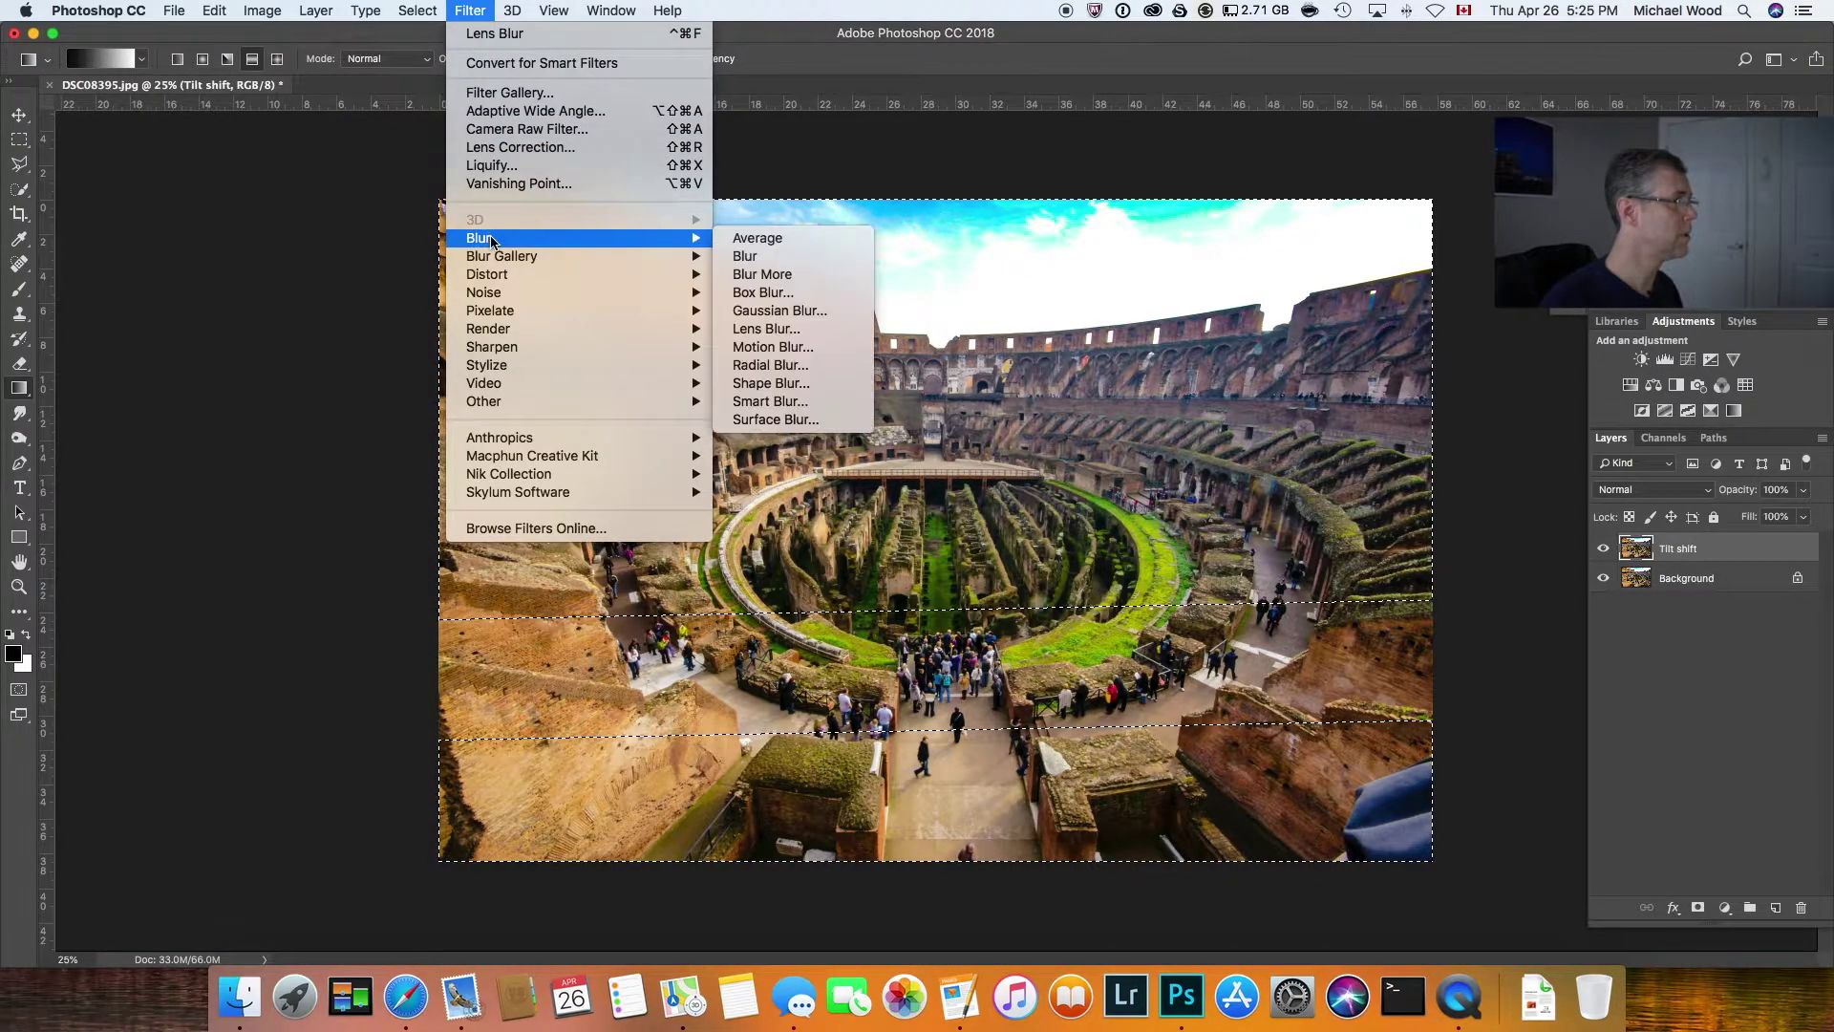
pyautogui.click(763, 329)
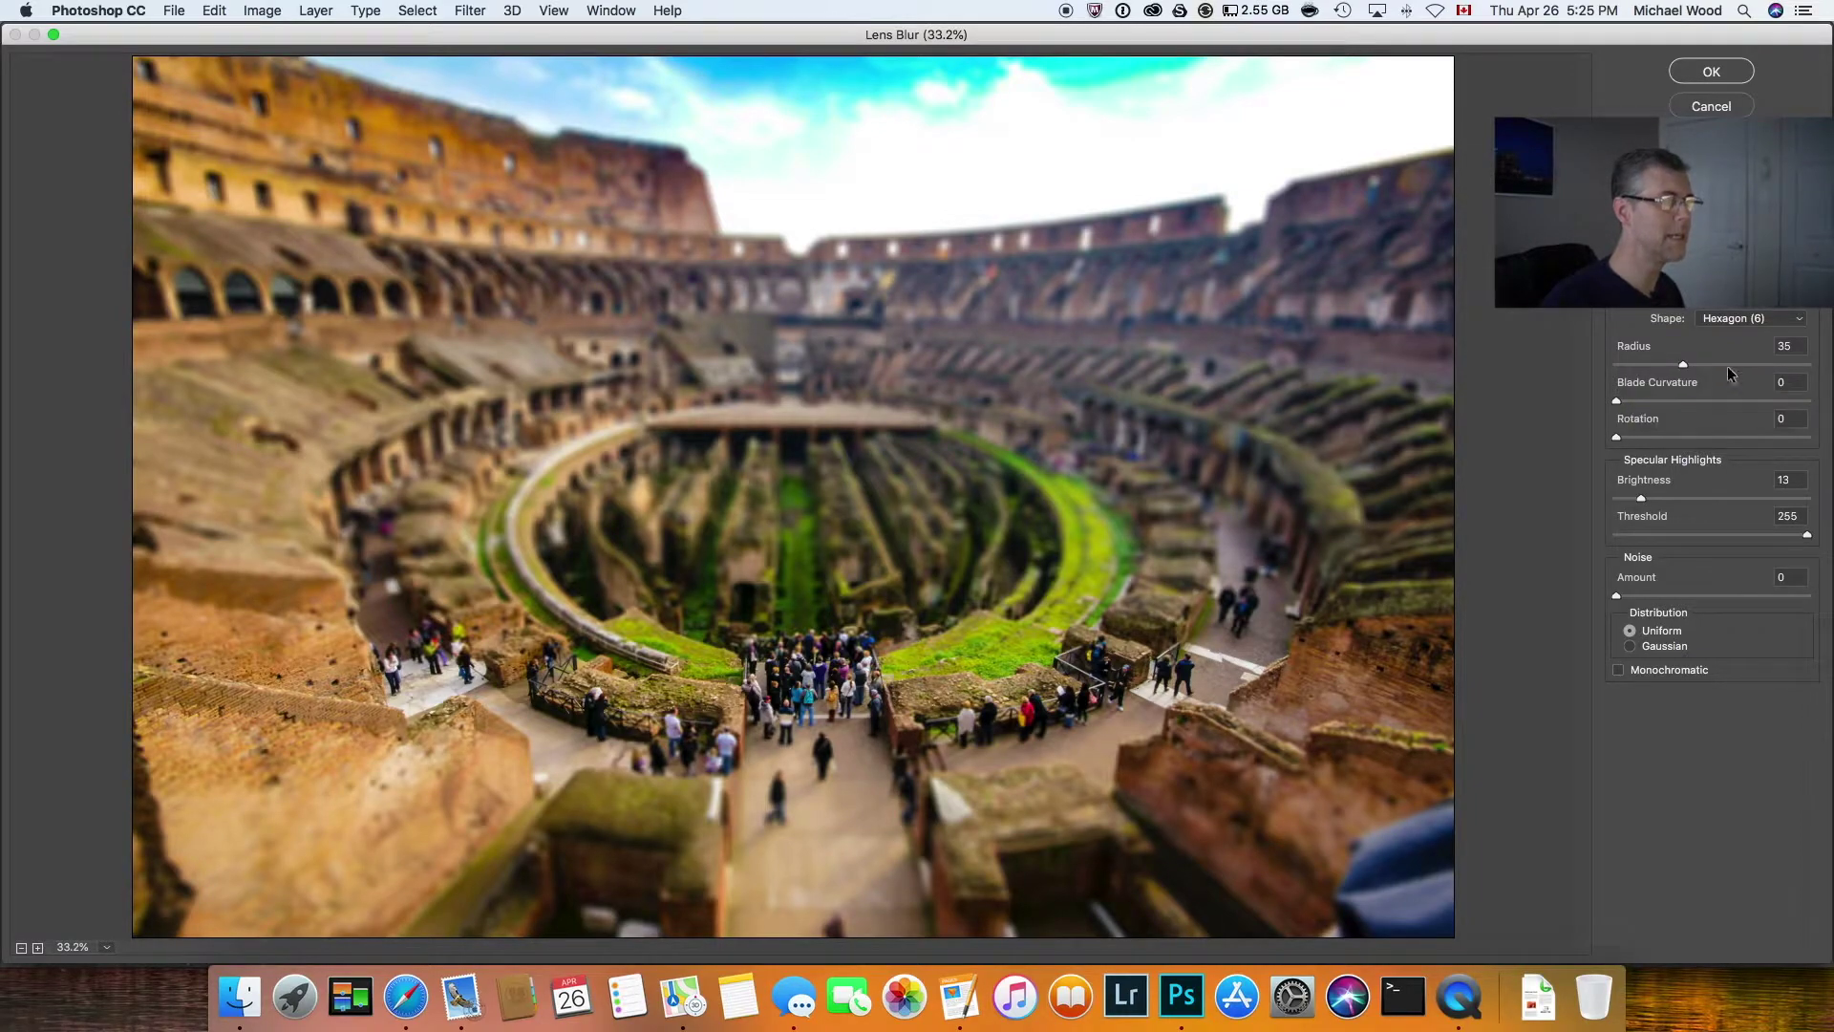
# Try Lens Blur radius values of 10 and 75 to compare weak and strong blur
pyautogui.click(1784, 346)
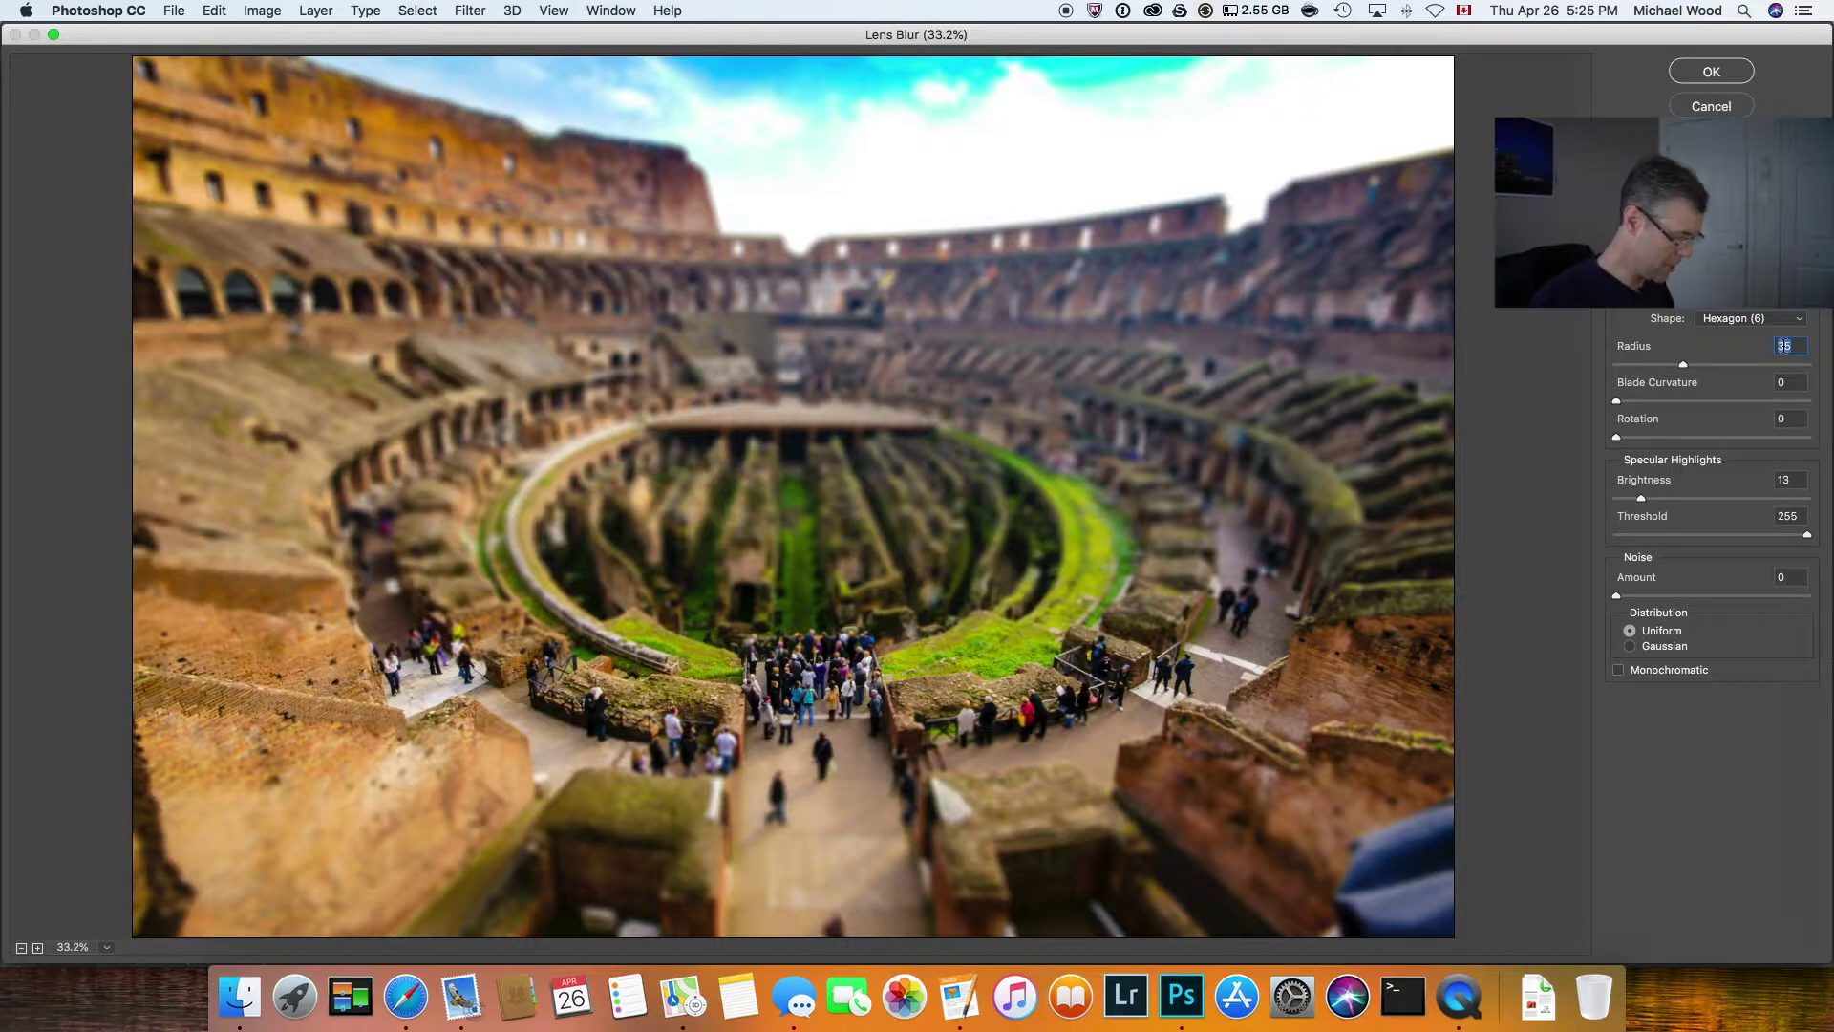
pyautogui.write('10')
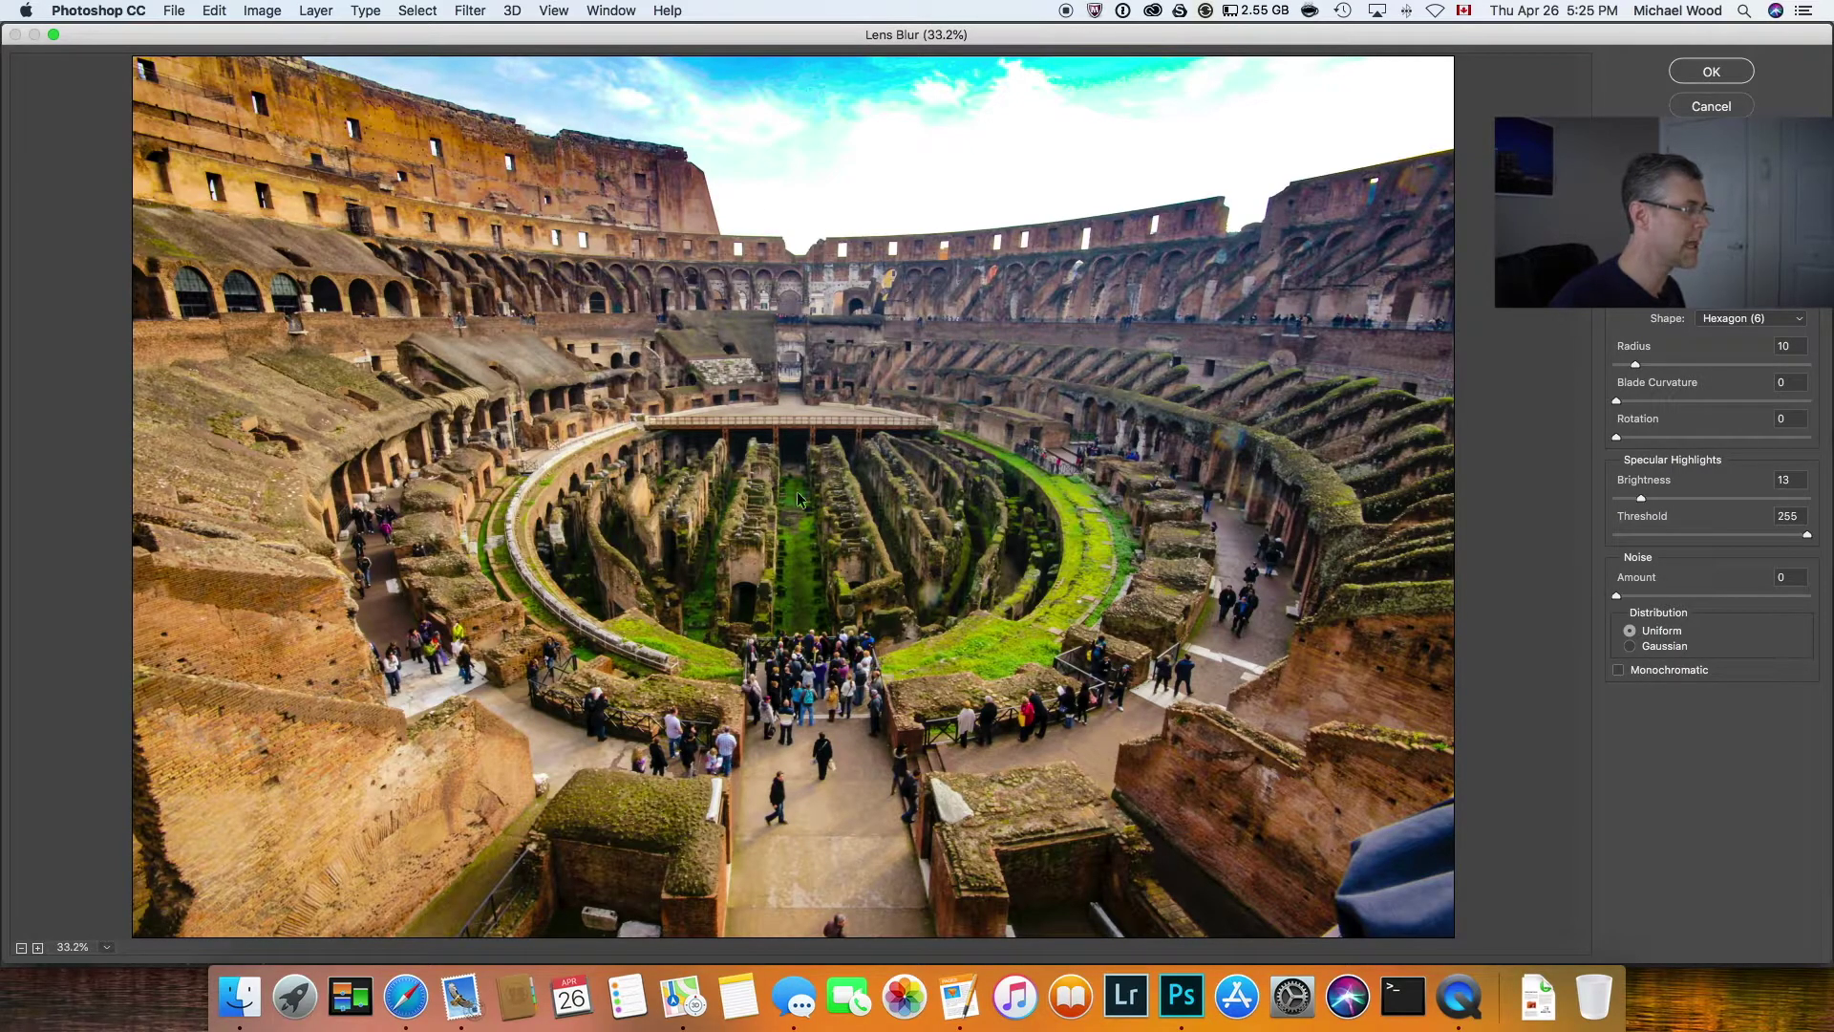
pyautogui.doubleClick(1793, 347)
pyautogui.write('75')
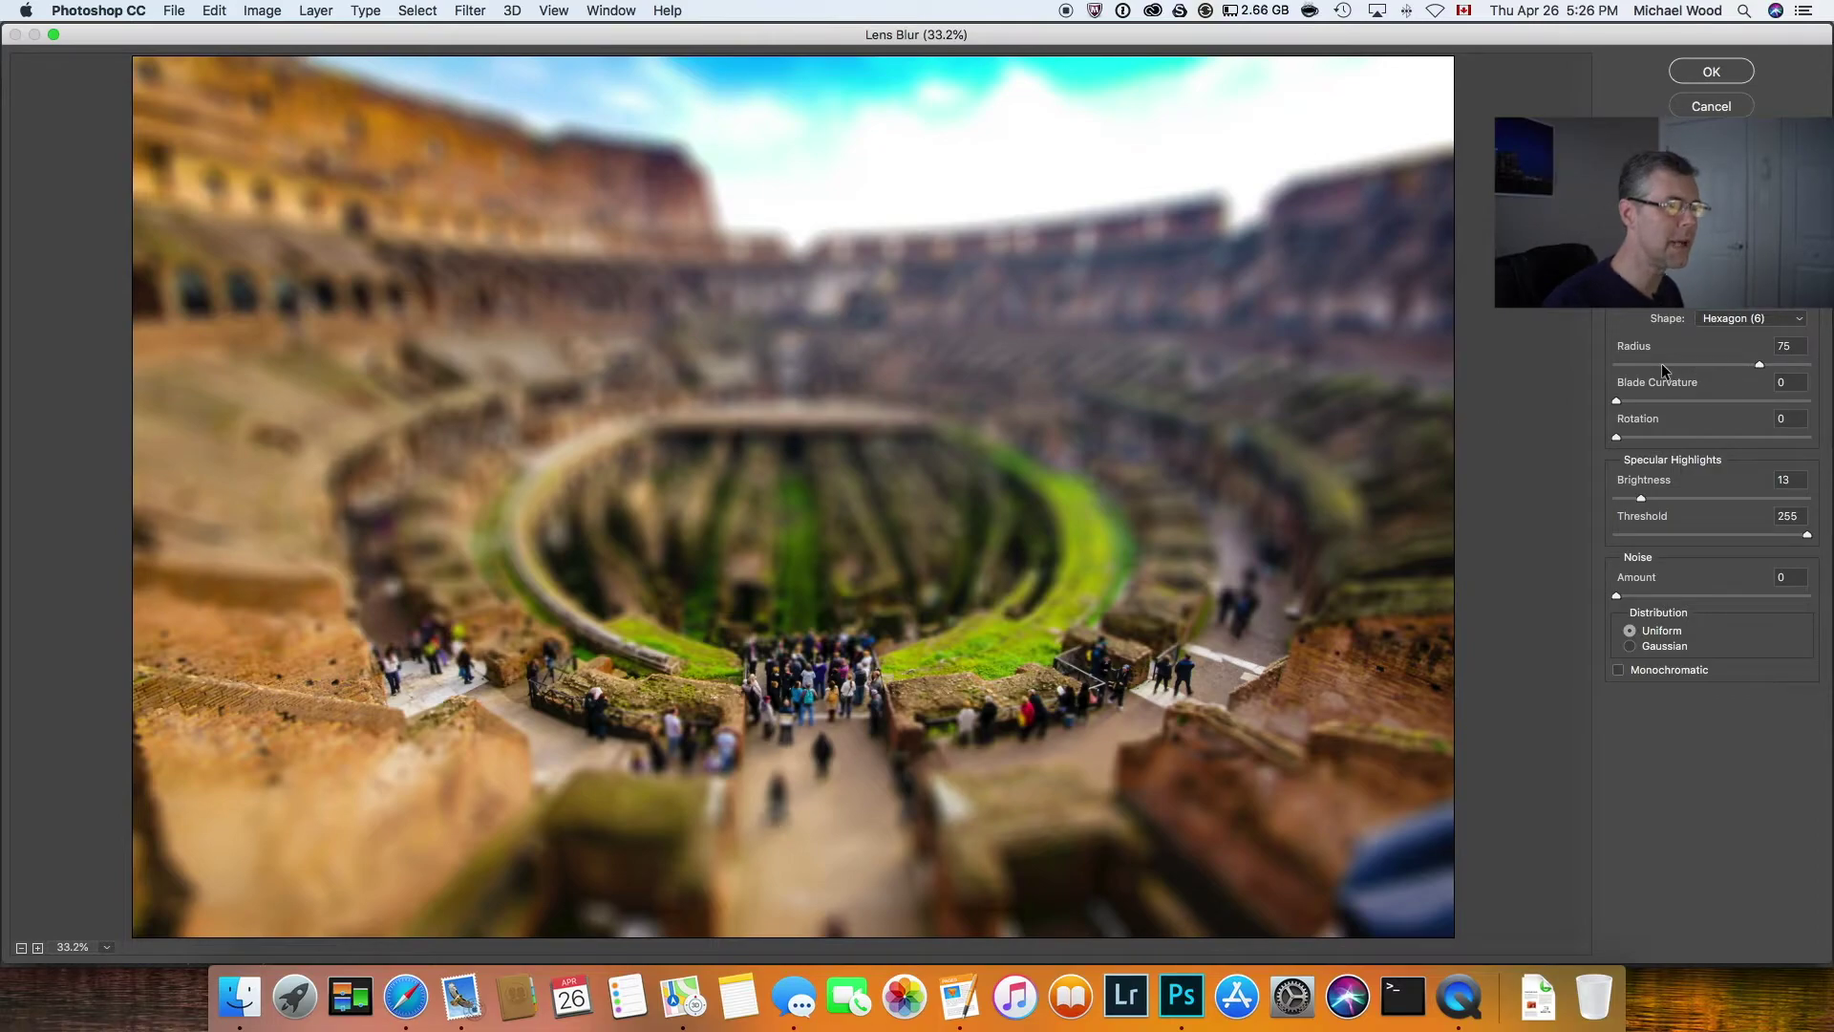
# Apply the Lens Blur with a radius of 35 and clear the selection
pyautogui.click(1784, 344)
pyautogui.doubleClick(1784, 344)
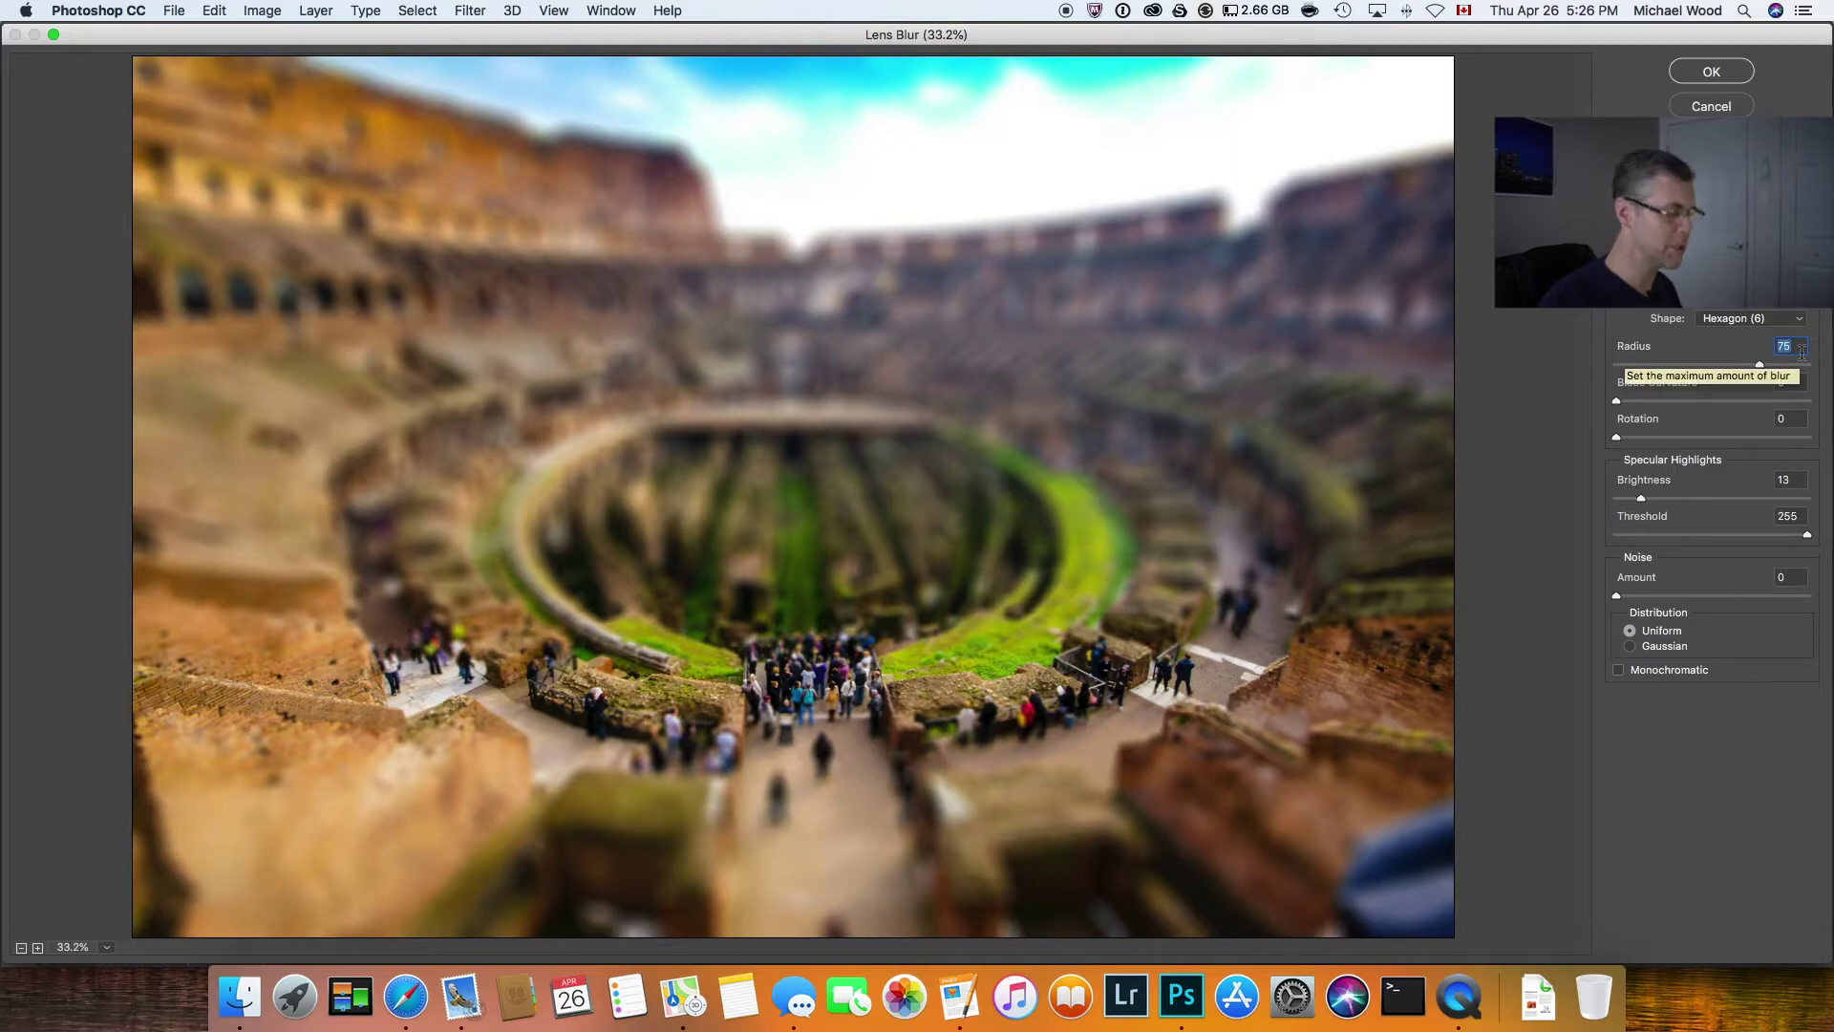
pyautogui.write('35')
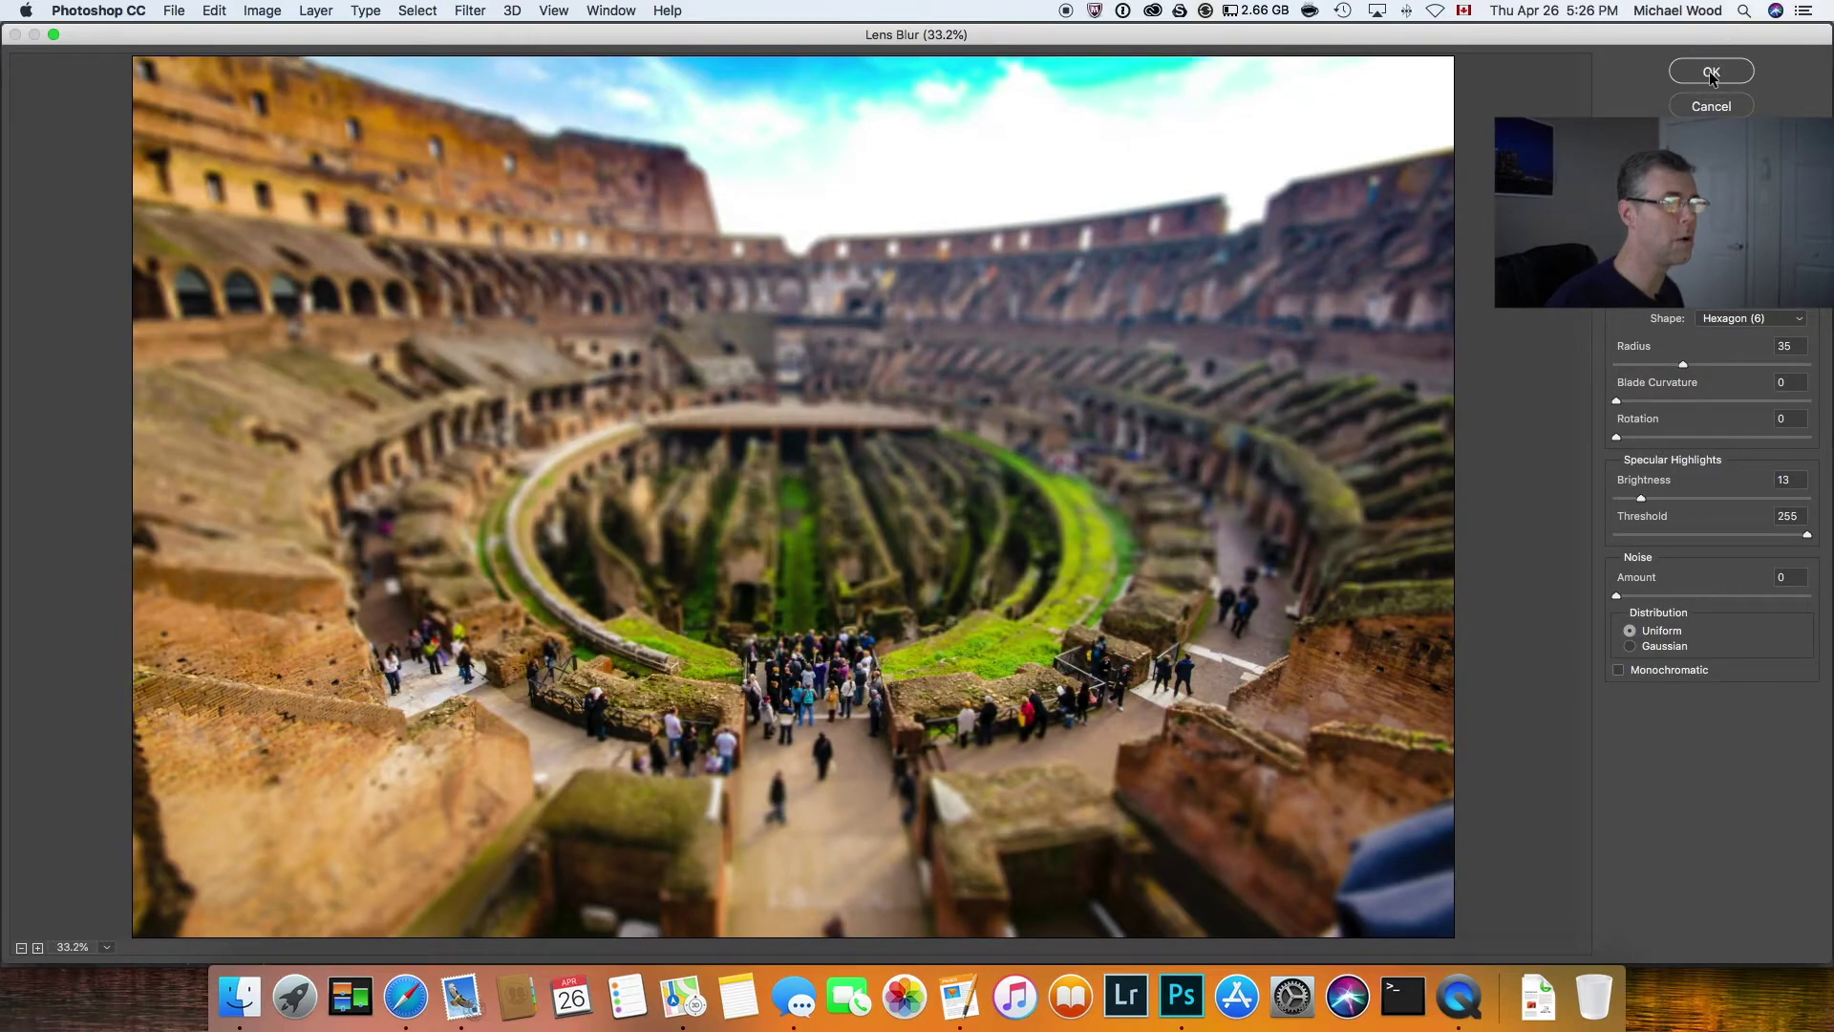
pyautogui.click(1712, 71)
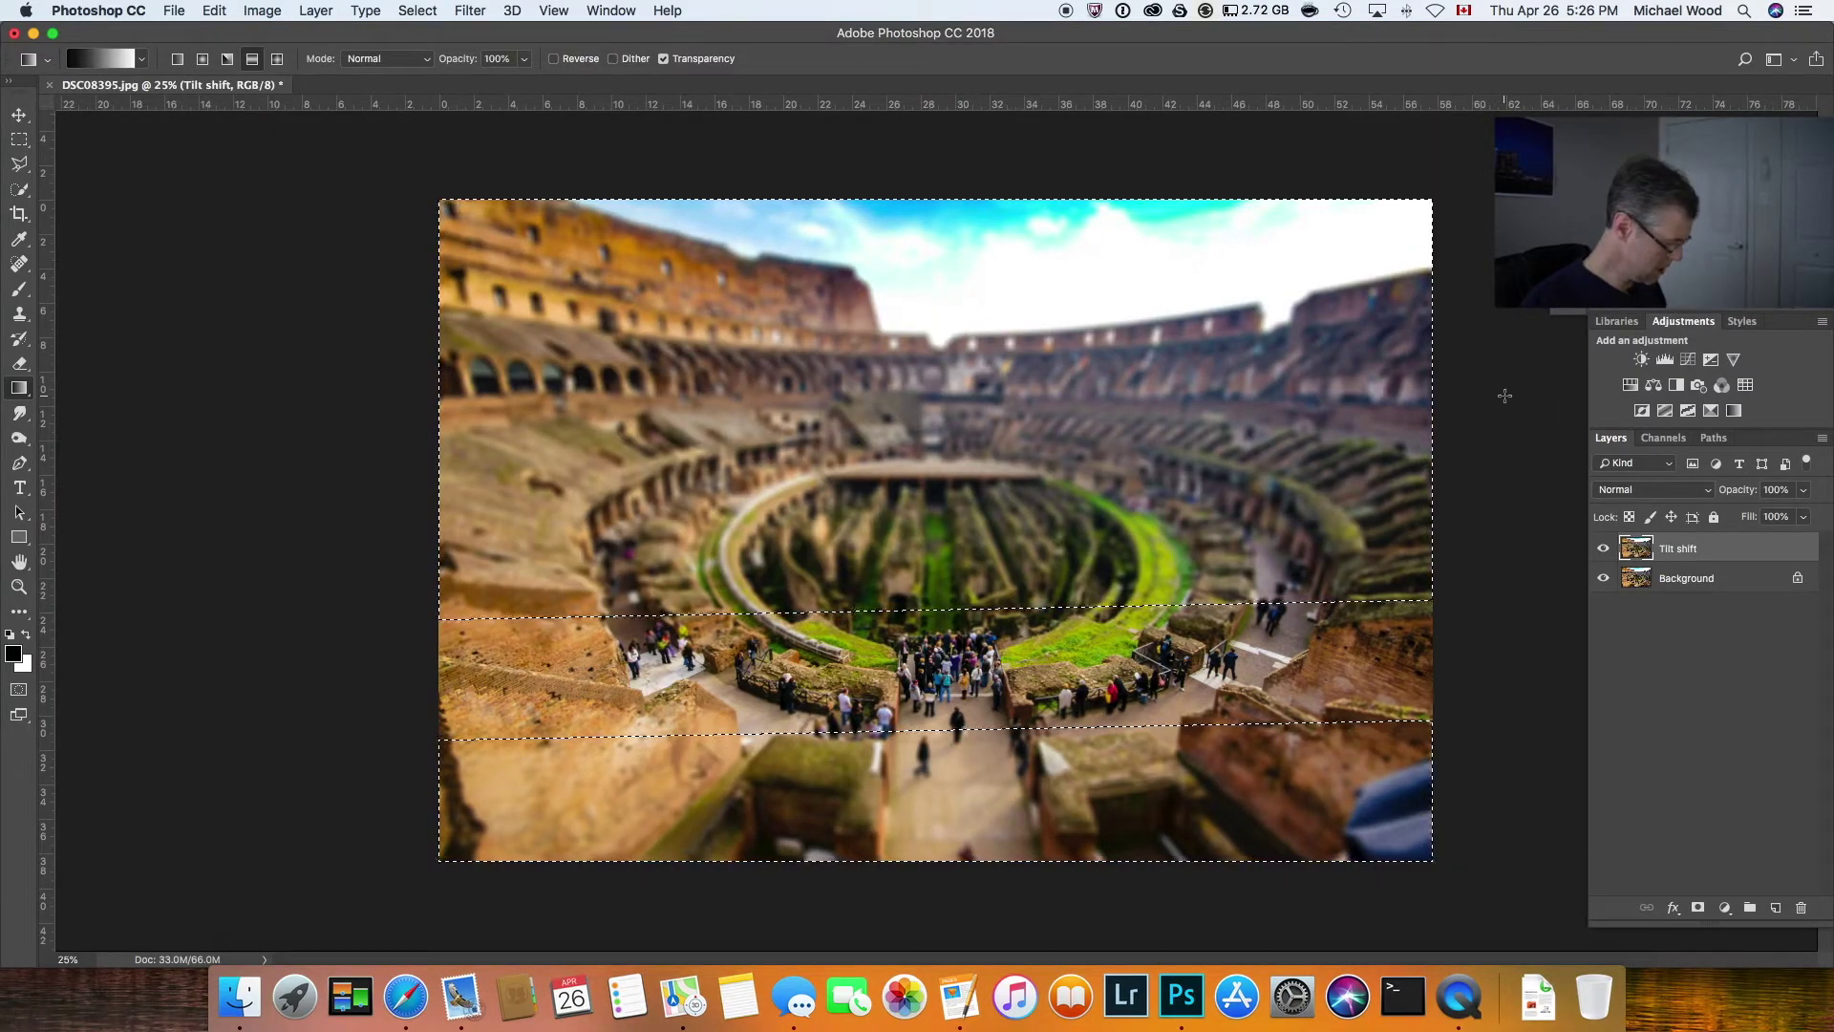
pyautogui.press('super+d')
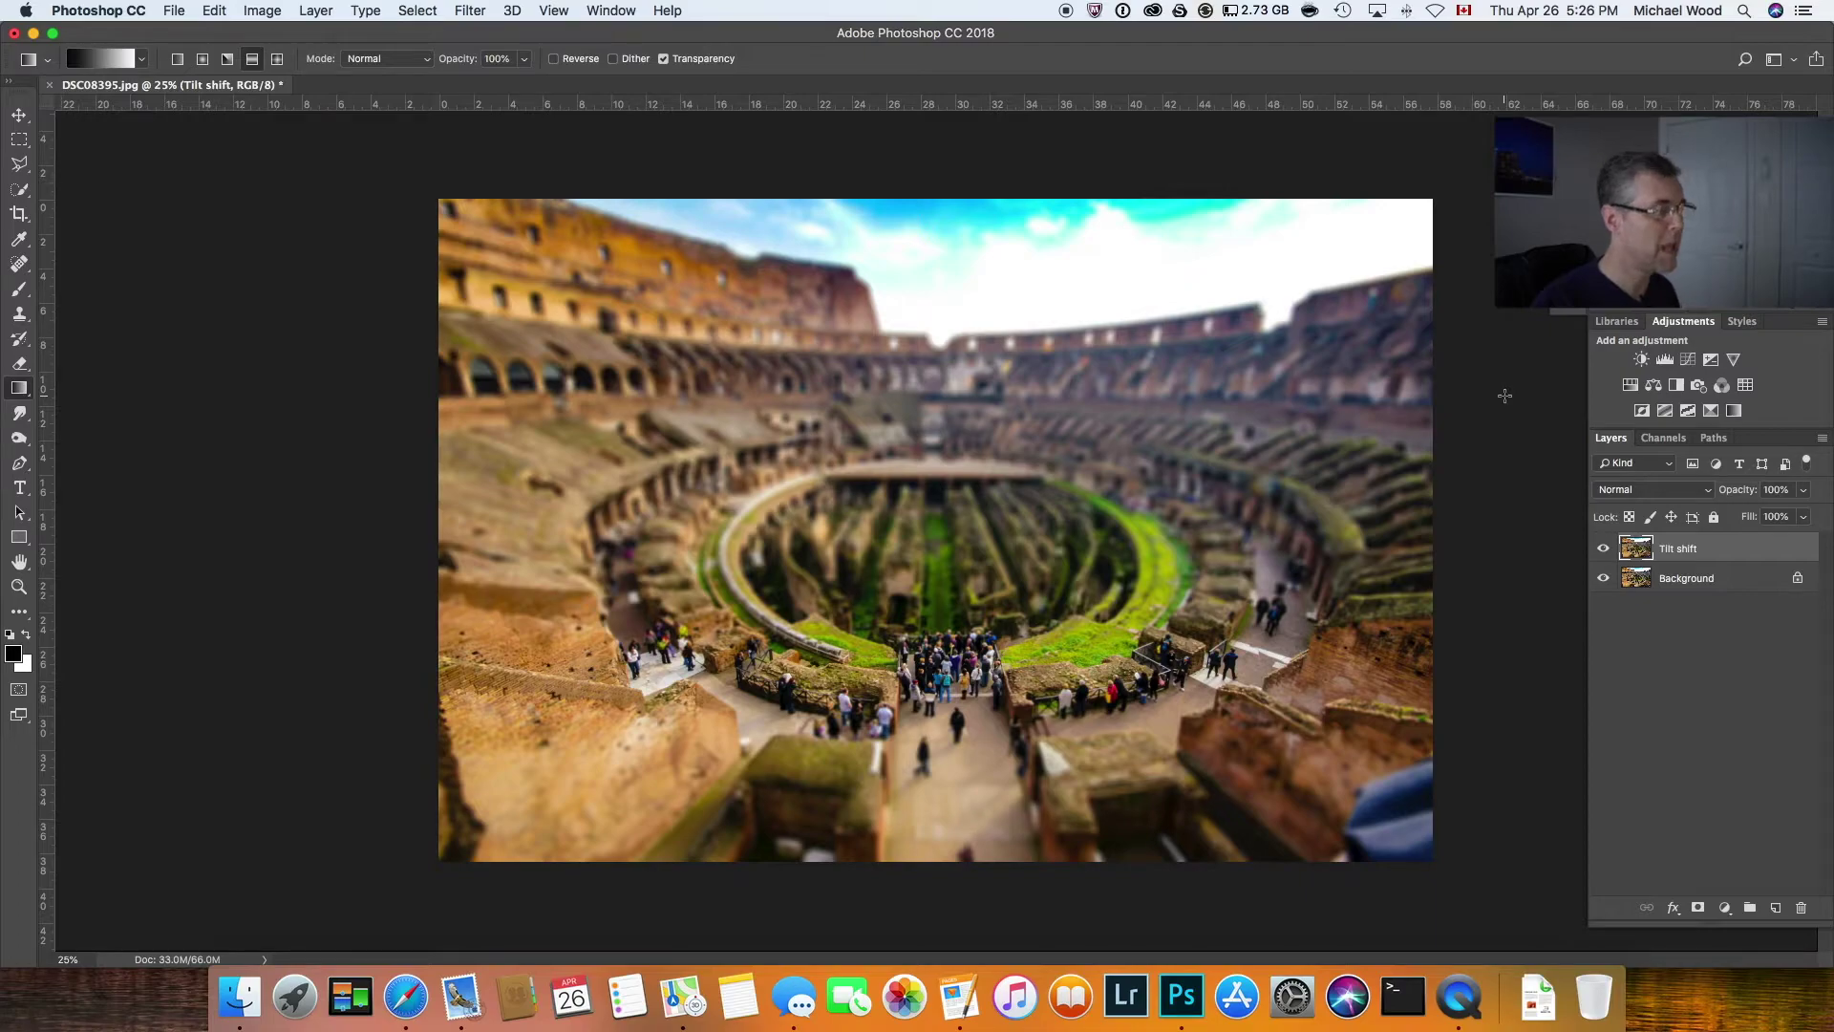
# Add a Vibrance adjustment layer above the Tilt shift layer and increase its vibrance and saturation
pyautogui.click(1734, 360)
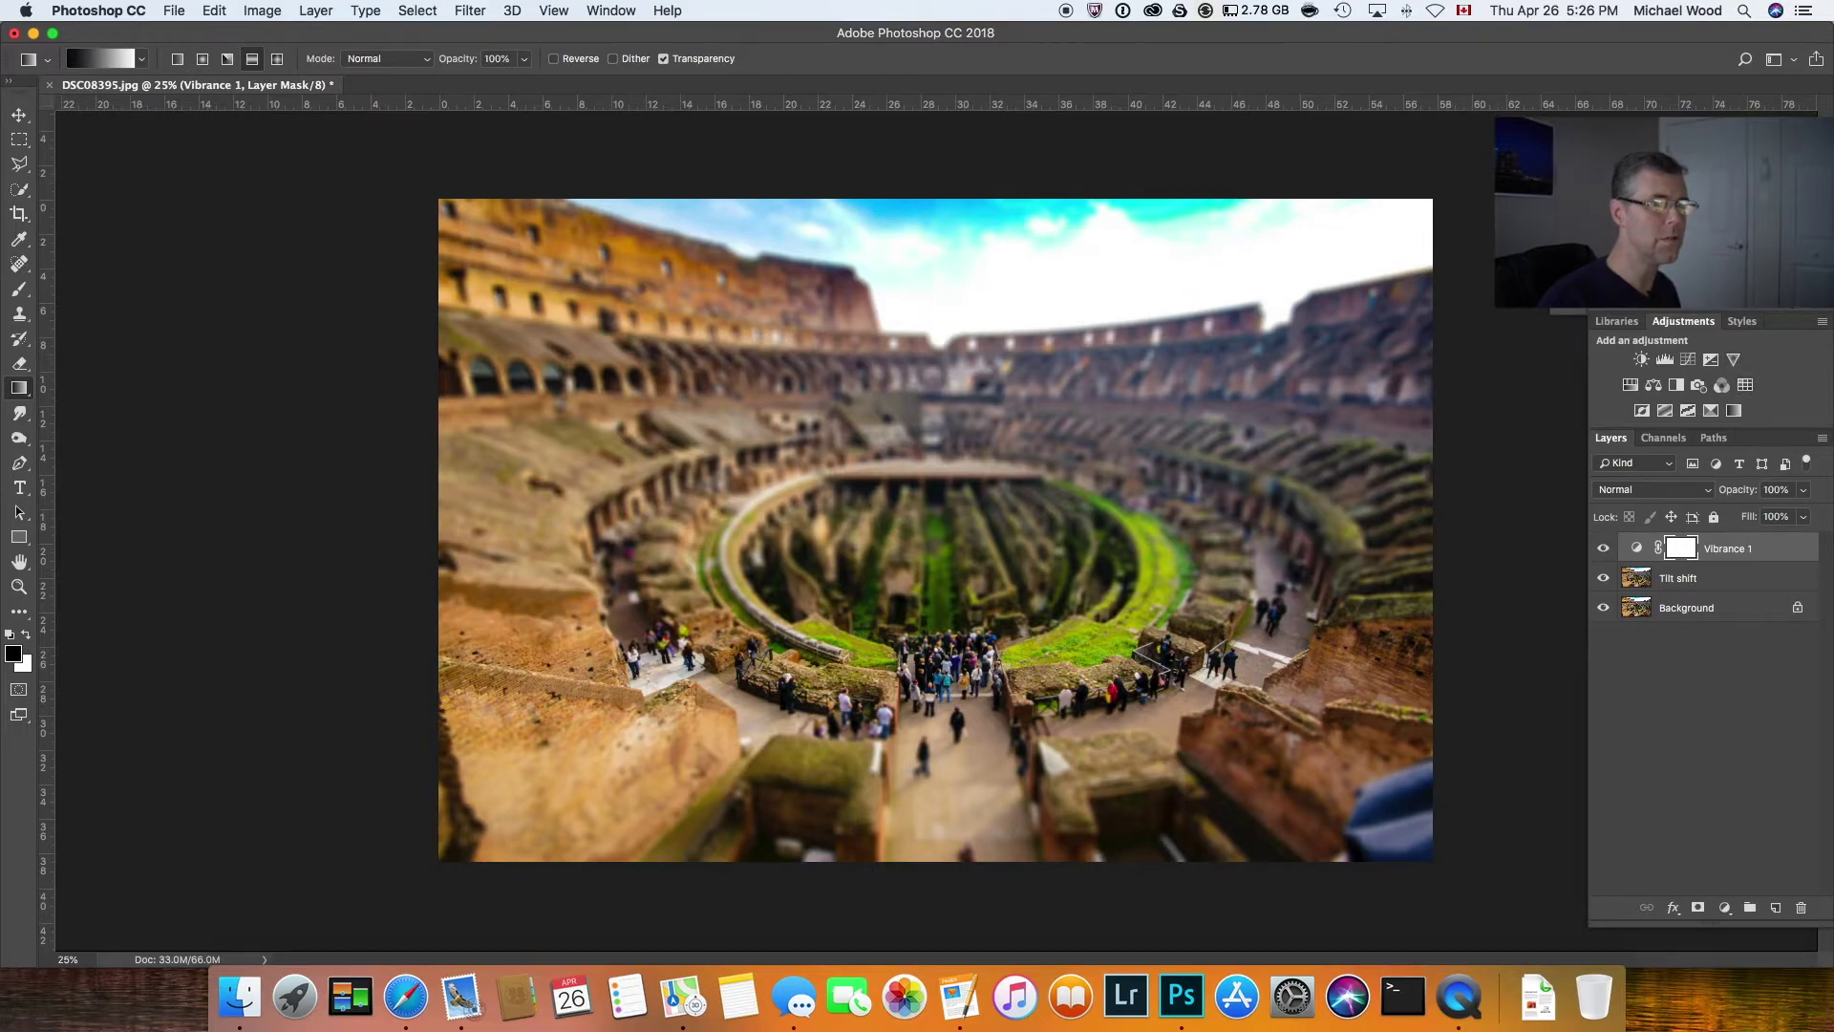
pyautogui.click(1576, 126)
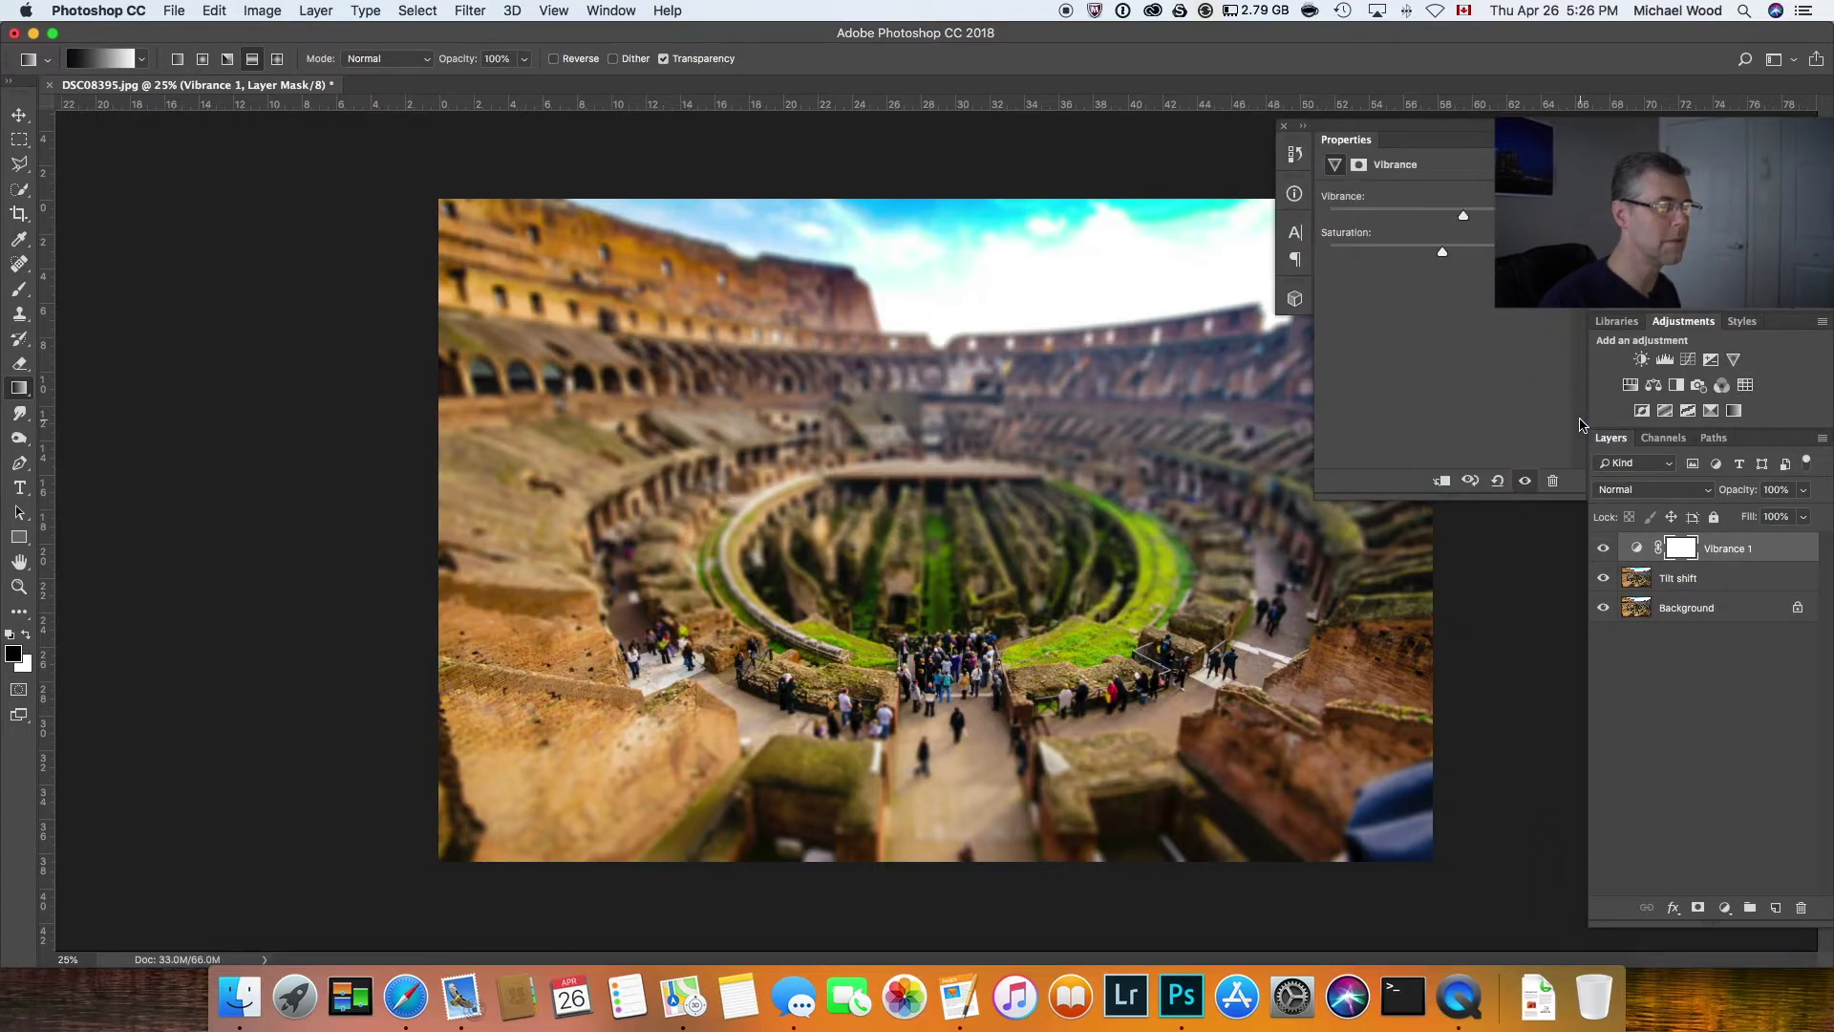
pyautogui.moveTo(1463, 218); pyautogui.dragTo(1461, 257)
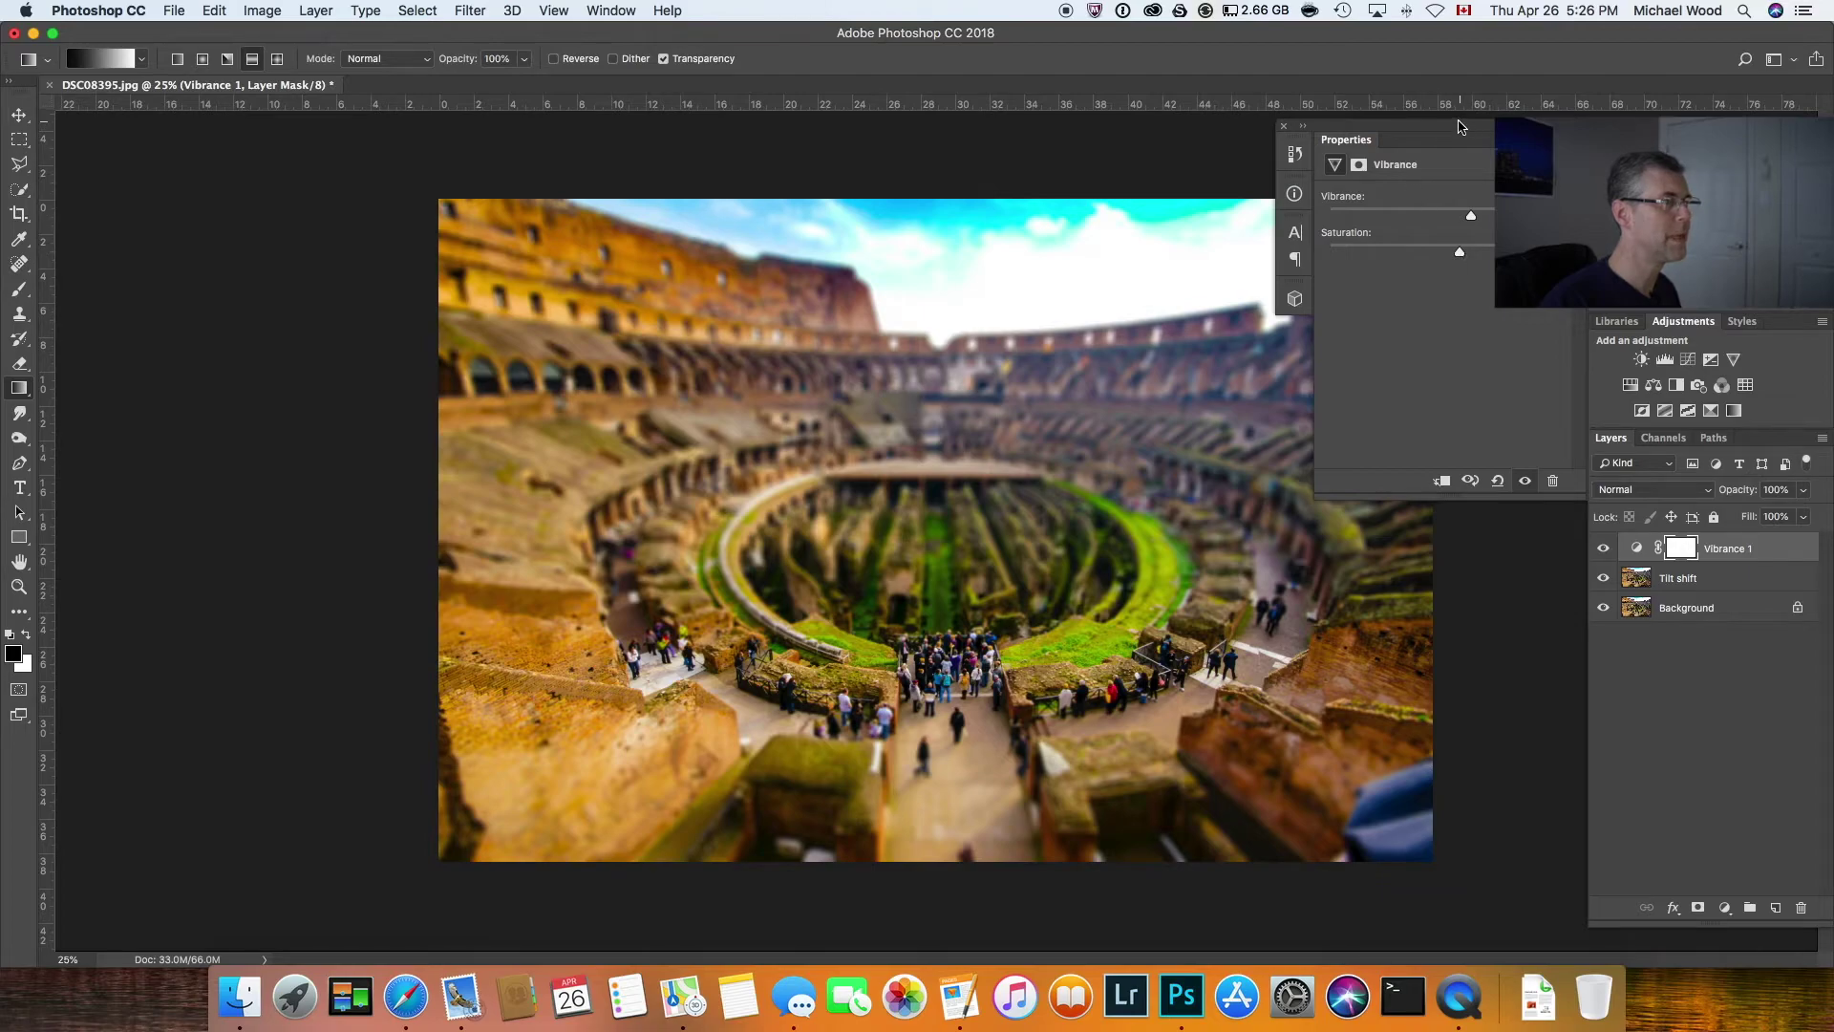
pyautogui.moveTo(1459, 128); pyautogui.dragTo(1459, 125)
pyautogui.click(1302, 123)
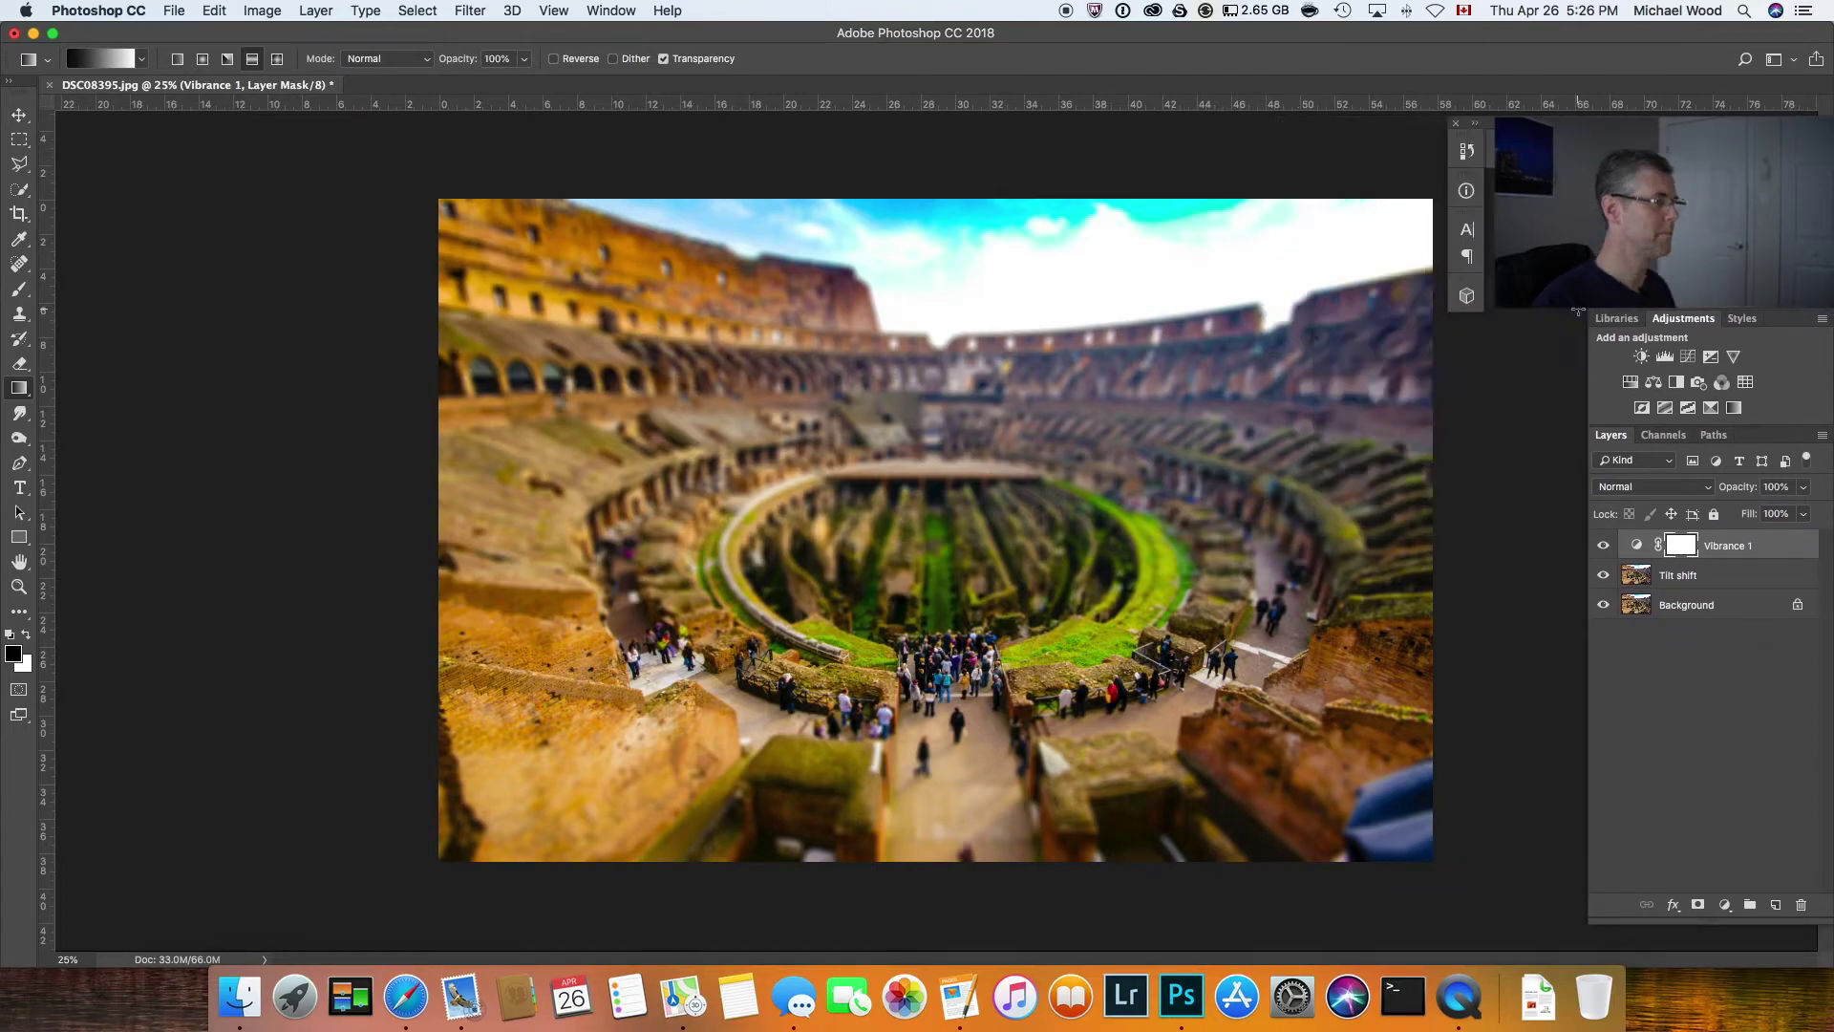